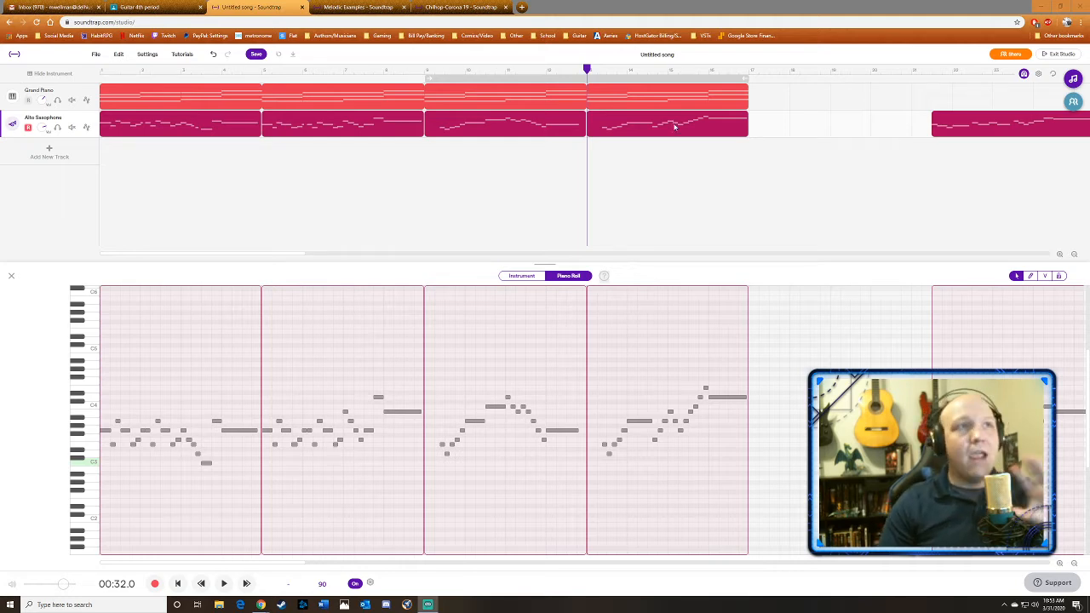
- Switch to the Melodic Examples project, return the playhead to the start, and highlight and enlarge the first melody region's notes
{"action": "left_click", "coordinate": [358, 7]}
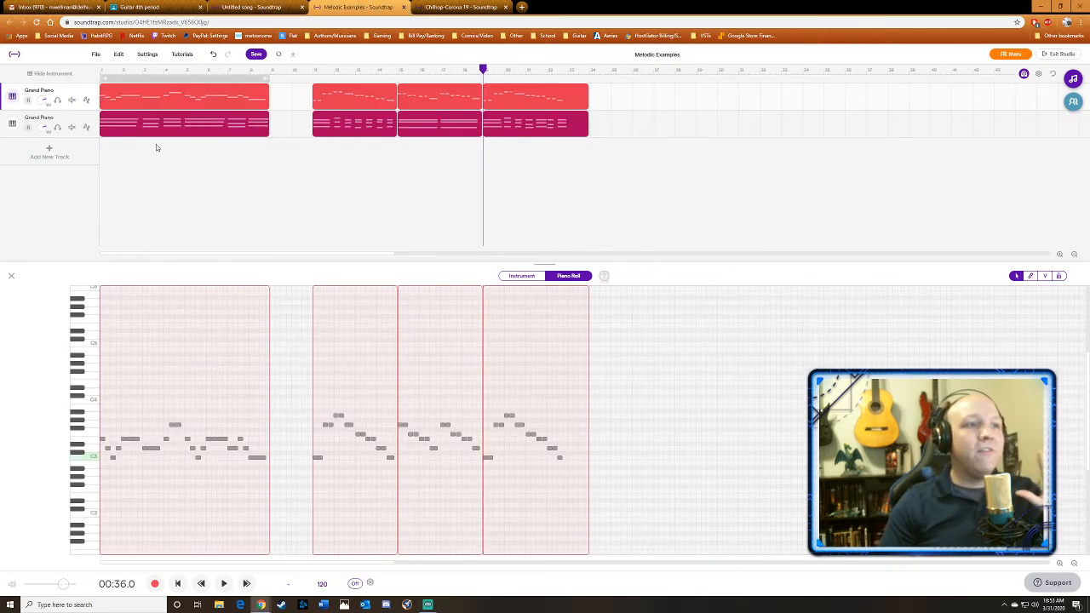
{"action": "left_click", "coordinate": [99, 70]}
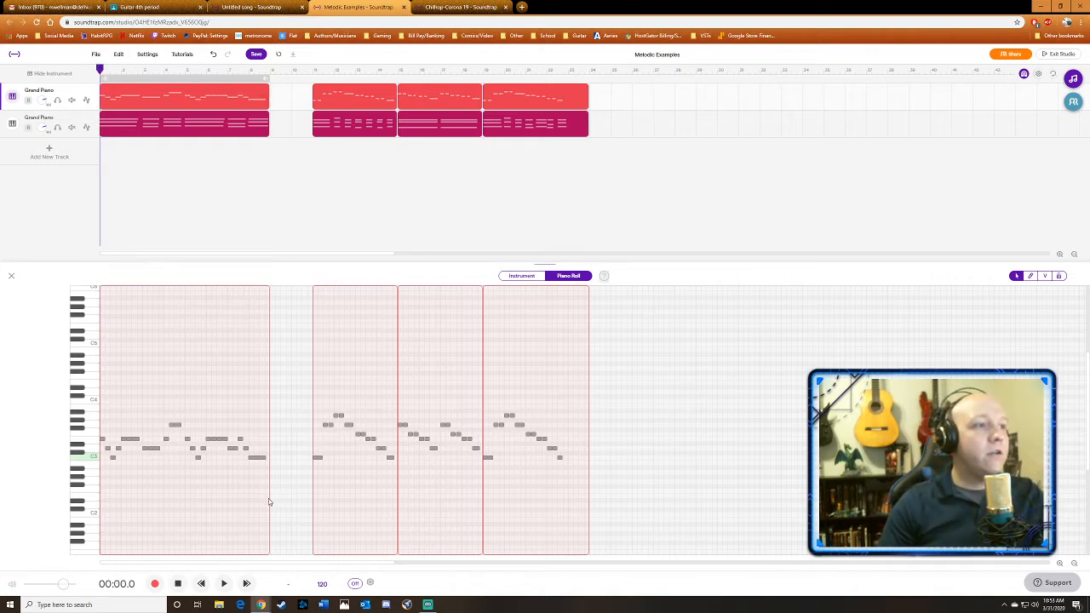
{"action": "left_click_drag", "start_coordinate": [246, 493], "coordinate": [100, 421]}
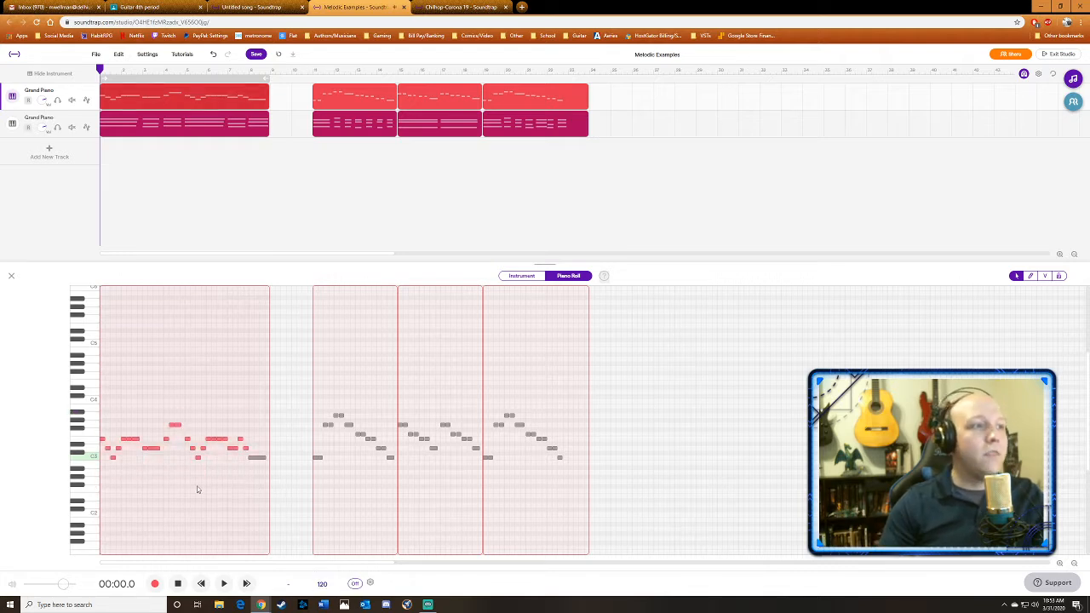
{"action": "scroll", "coordinate": [149, 485], "scroll_direction": "up", "scroll_amount": 1}
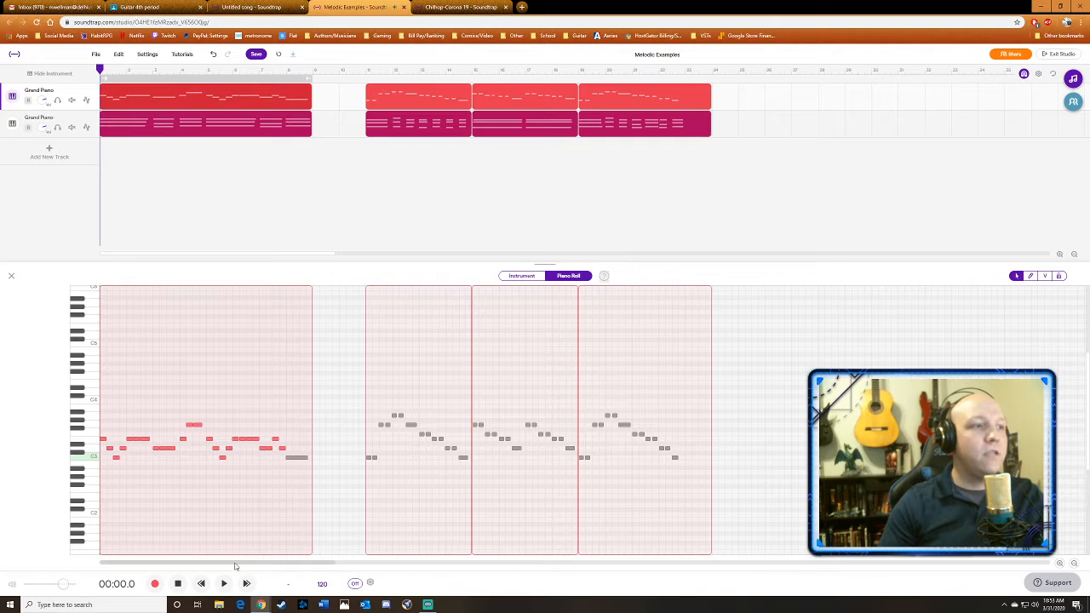
{"action": "scroll", "coordinate": [186, 530], "scroll_direction": "up", "scroll_amount": 1}
{"action": "scroll", "coordinate": [188, 525], "scroll_direction": "up", "scroll_amount": 1}
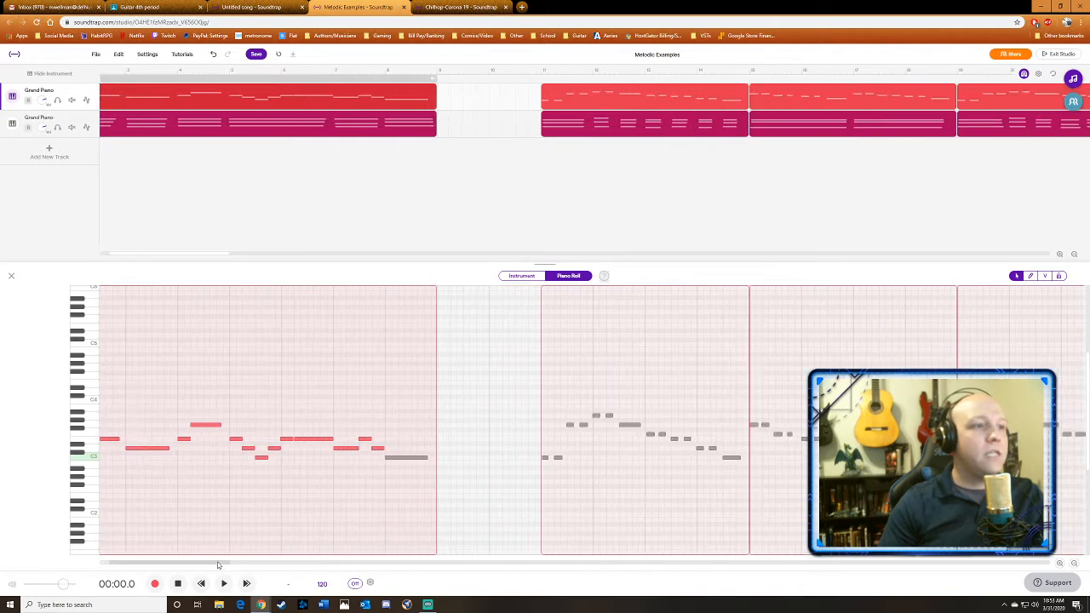
{"action": "scroll", "coordinate": [221, 564], "scroll_direction": "up", "scroll_amount": 1}
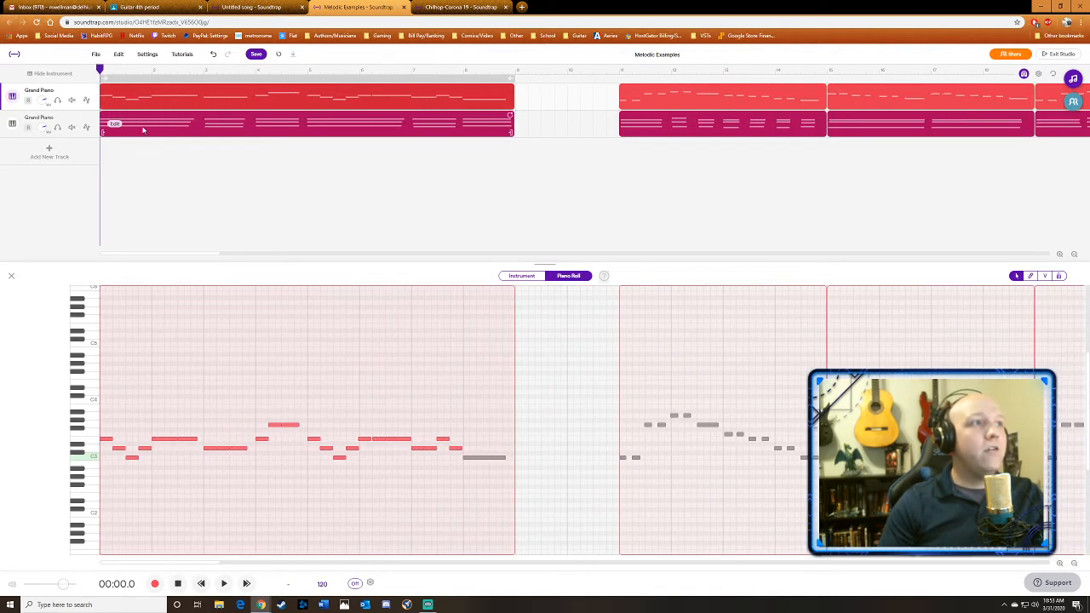
- View the first chord region's notes, return to the melody region, and play it from the start into measure 8, pausing in measure 4
{"action": "left_click", "coordinate": [138, 126]}
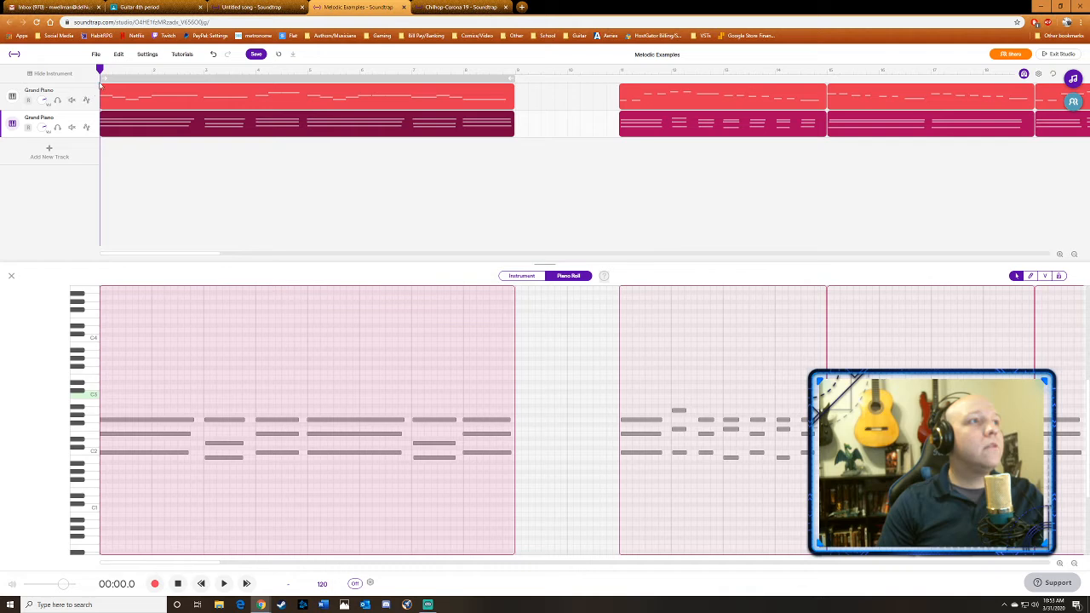
{"action": "left_click", "coordinate": [148, 97]}
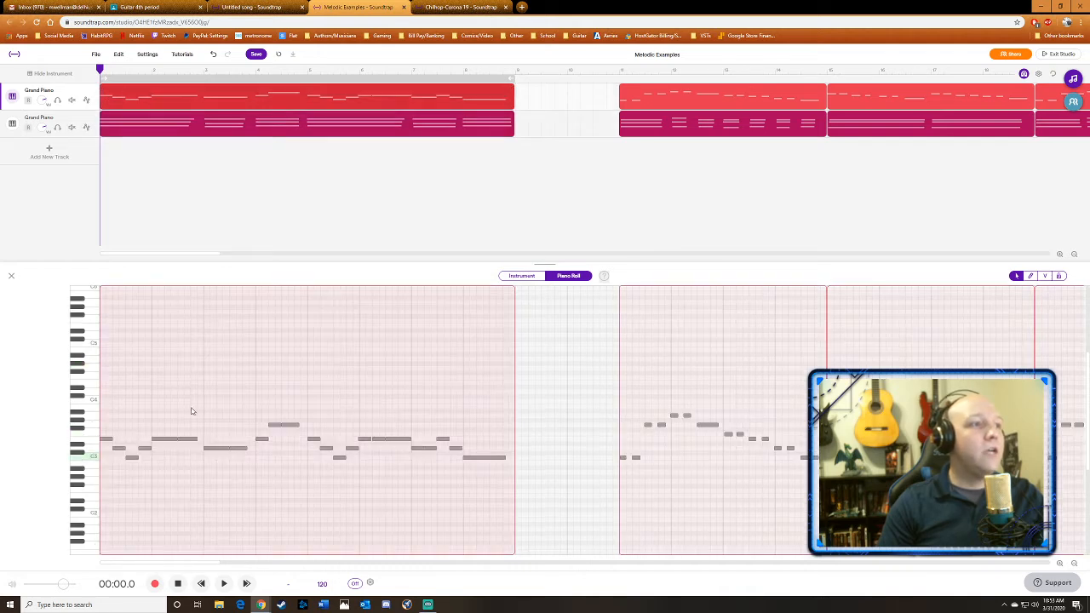
{"action": "key", "text": "space"}
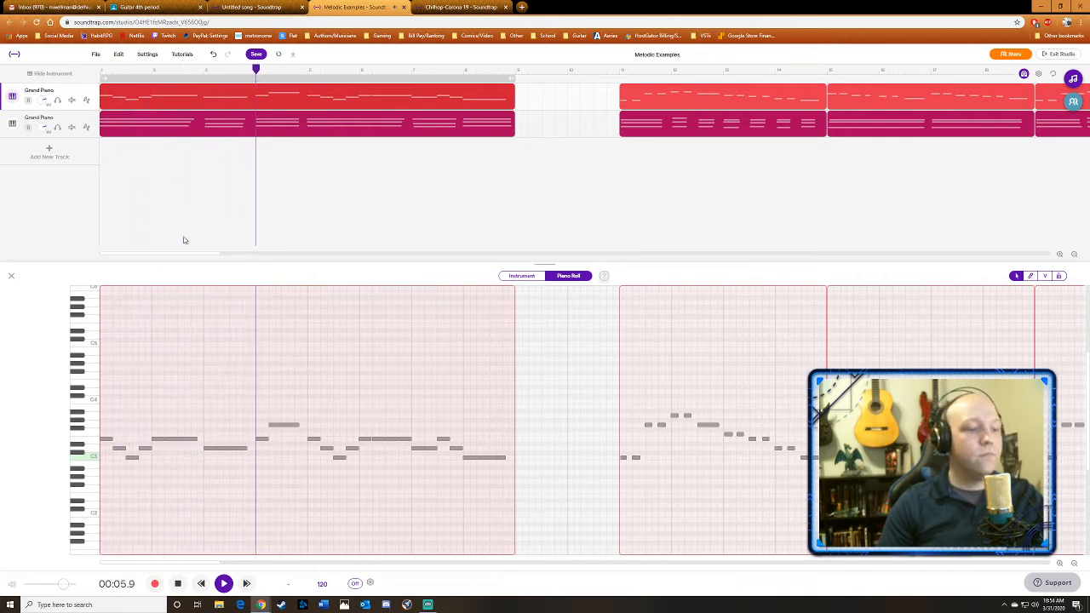
{"action": "key", "text": "space"}
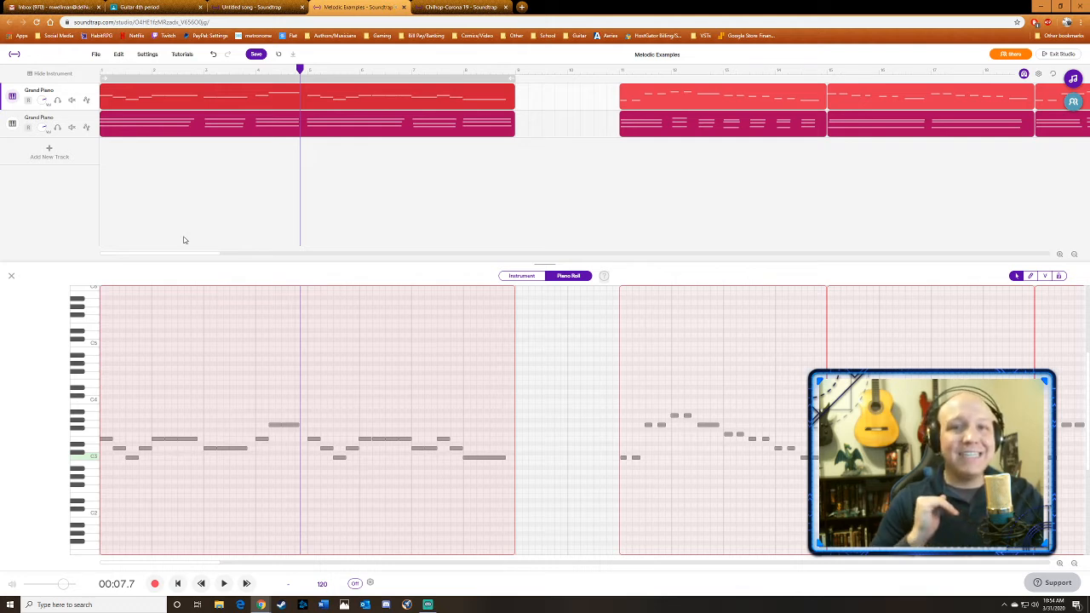
{"action": "key", "text": "space"}
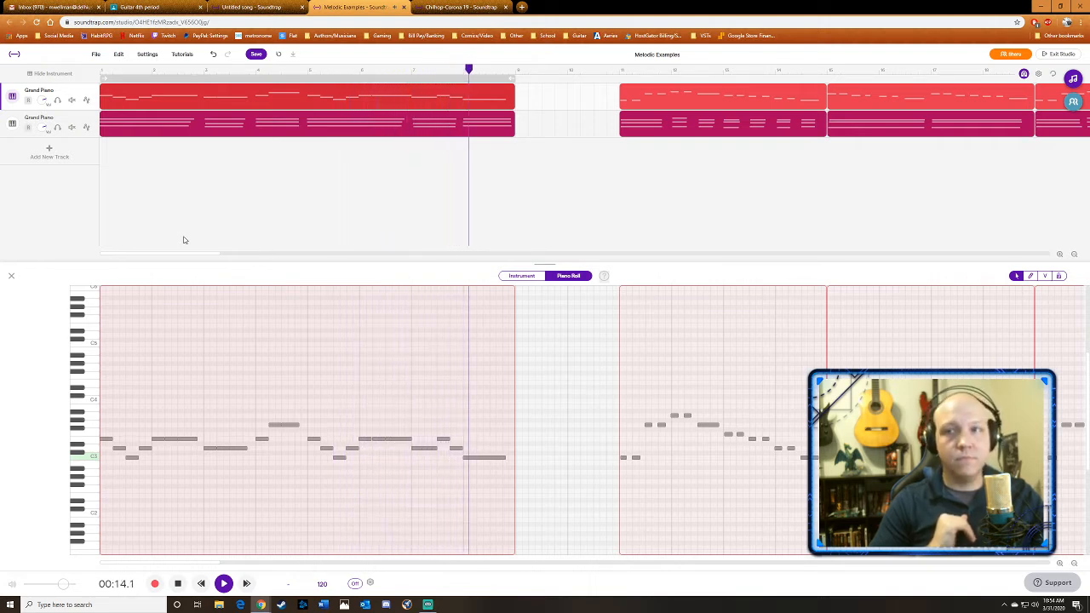
{"action": "key", "text": "space"}
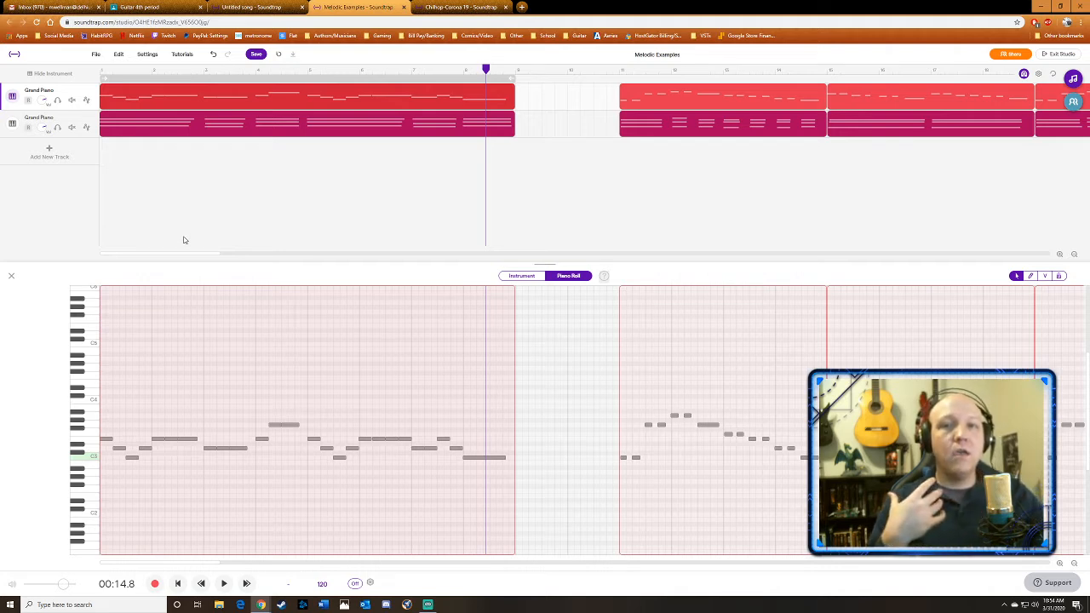
- Replay the first melody from the start of measure 4 to the region's end, pausing on the highest note
{"action": "left_click", "coordinate": [287, 358]}
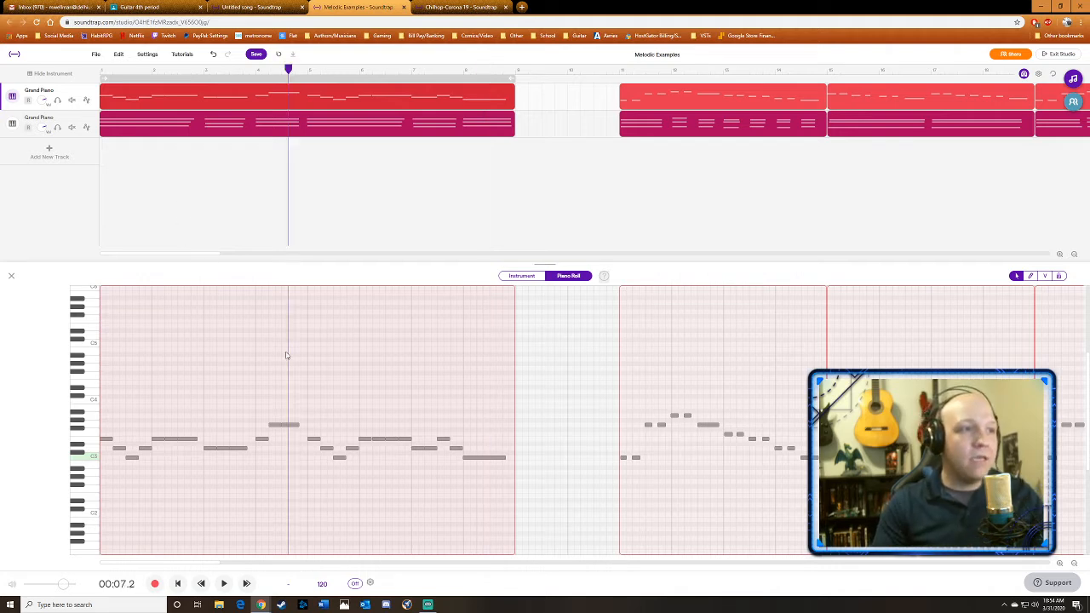
{"action": "left_click", "coordinate": [276, 350]}
{"action": "left_click", "coordinate": [257, 351]}
{"action": "key", "text": "space"}
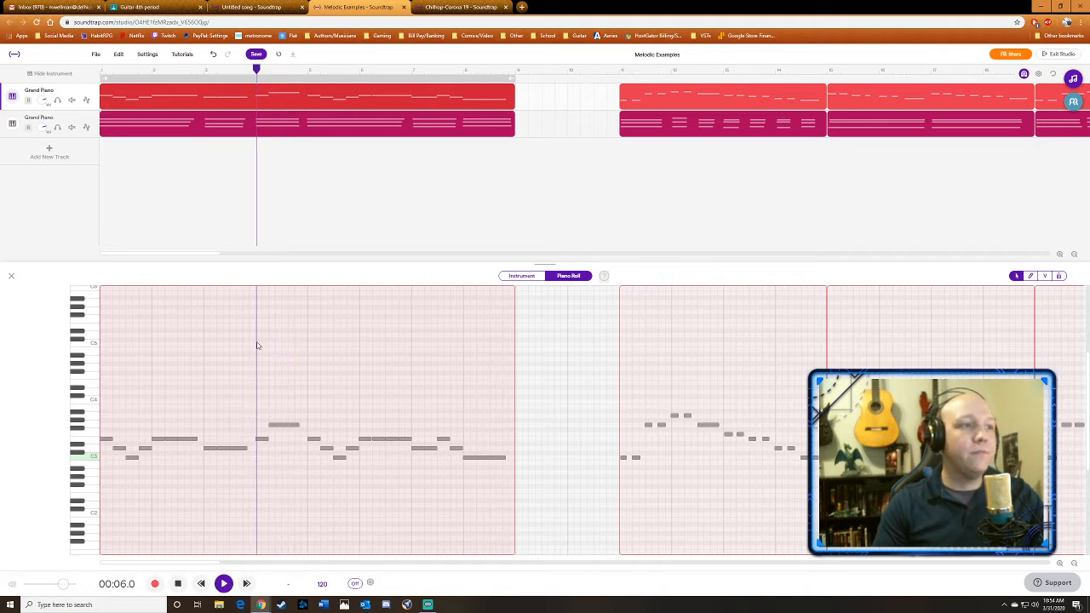
{"action": "key", "text": "space"}
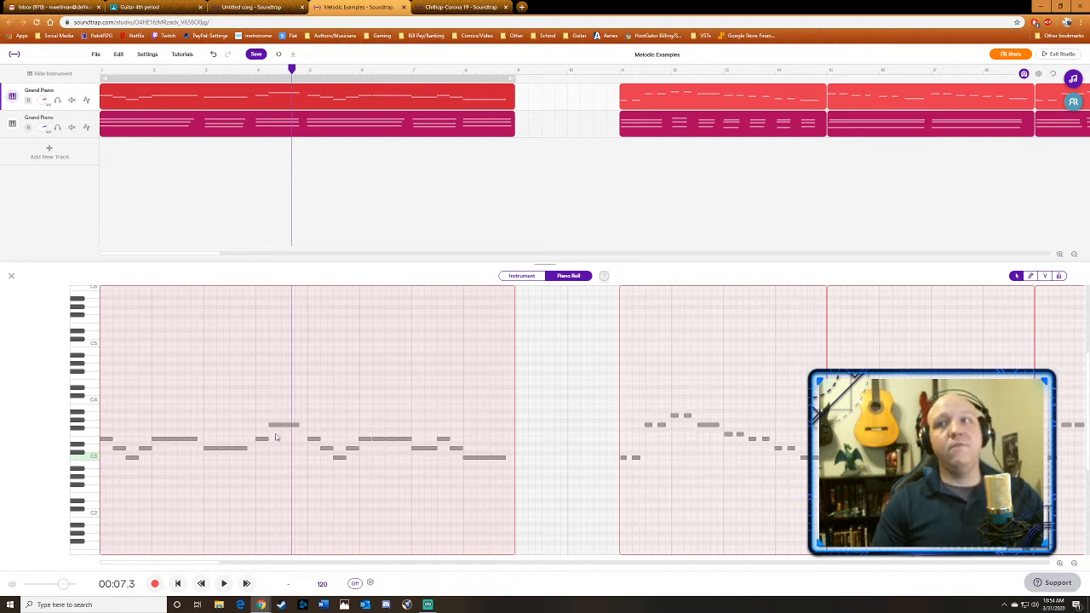
{"action": "key", "text": "space"}
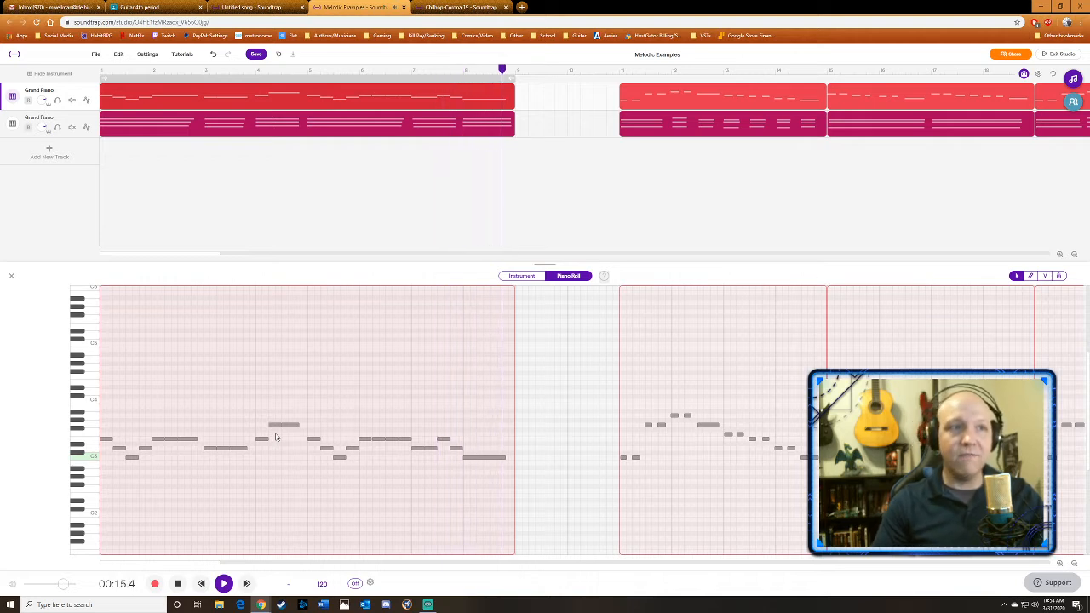
{"action": "key", "text": "space"}
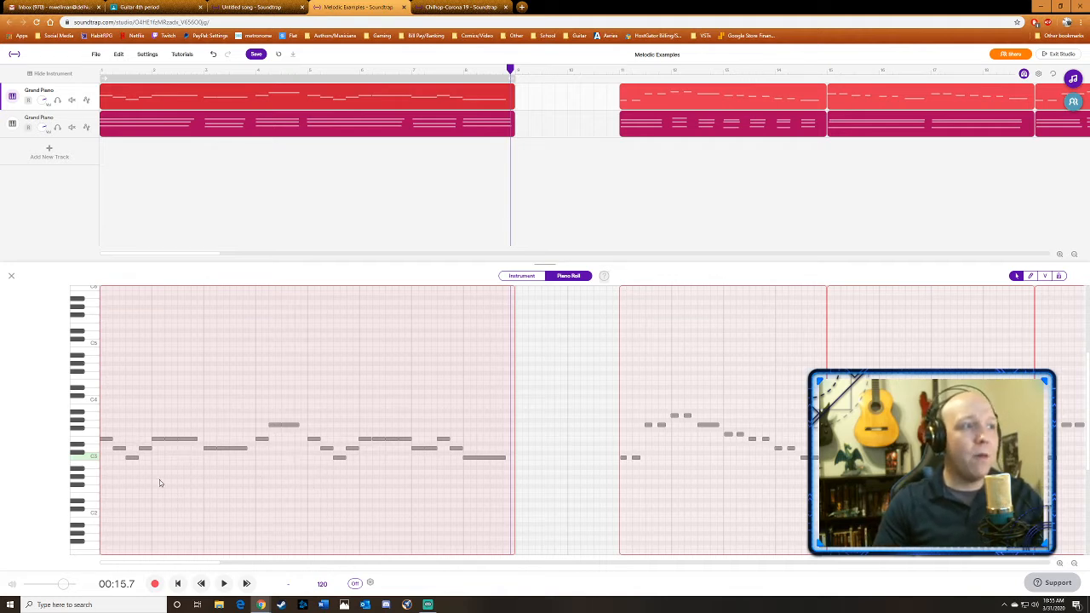
- Highlight the opening melody notes in measure 1 and the three-note chord that accompanies them on the second piano track
{"action": "left_click_drag", "start_coordinate": [151, 471], "coordinate": [99, 420]}
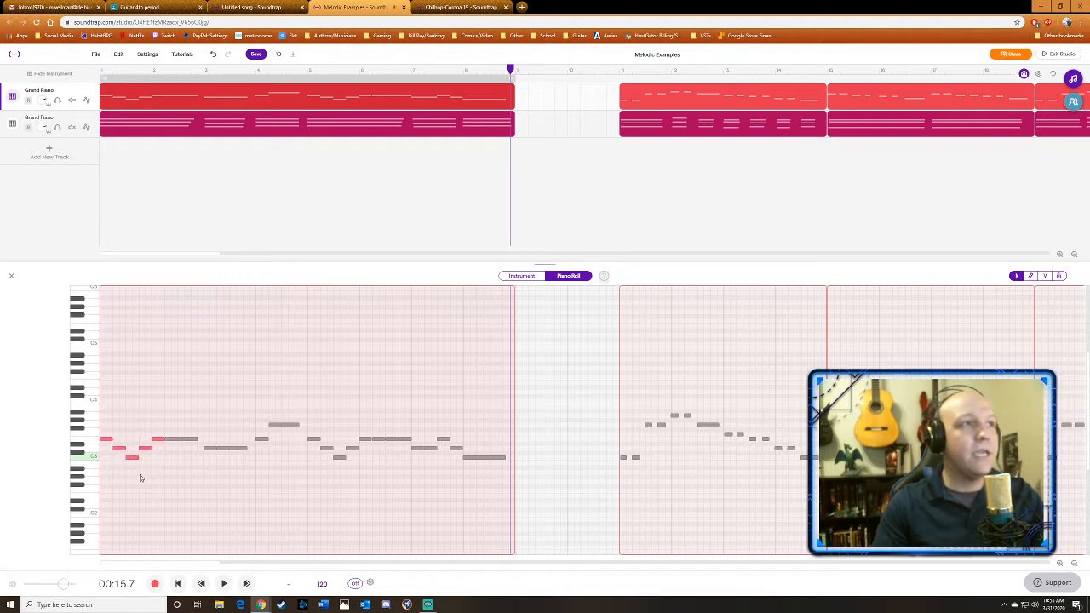
{"action": "left_click", "coordinate": [149, 119]}
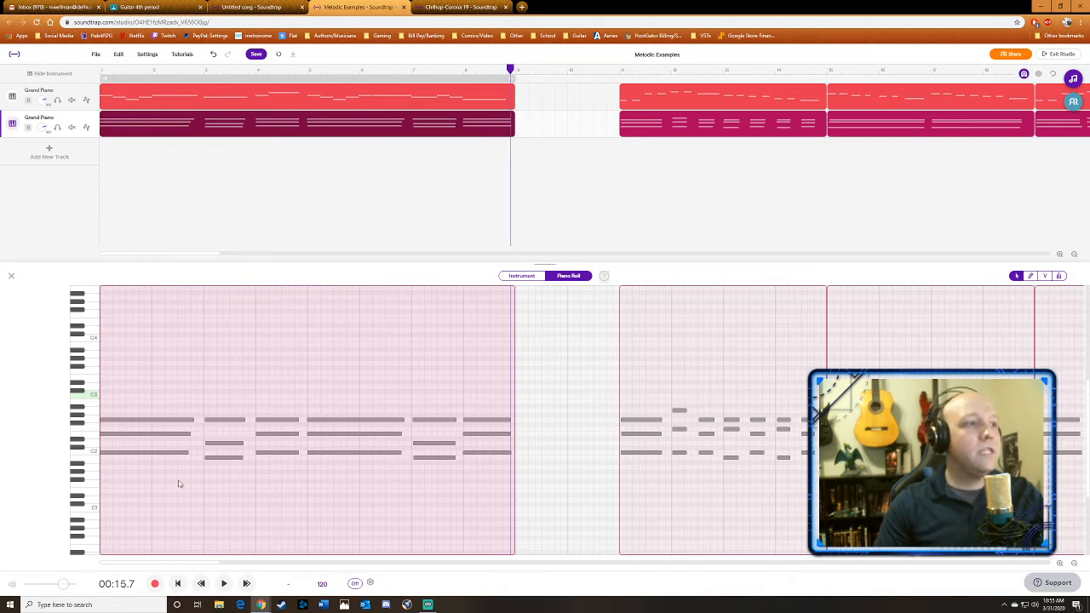
{"action": "left_click_drag", "start_coordinate": [162, 470], "coordinate": [114, 375]}
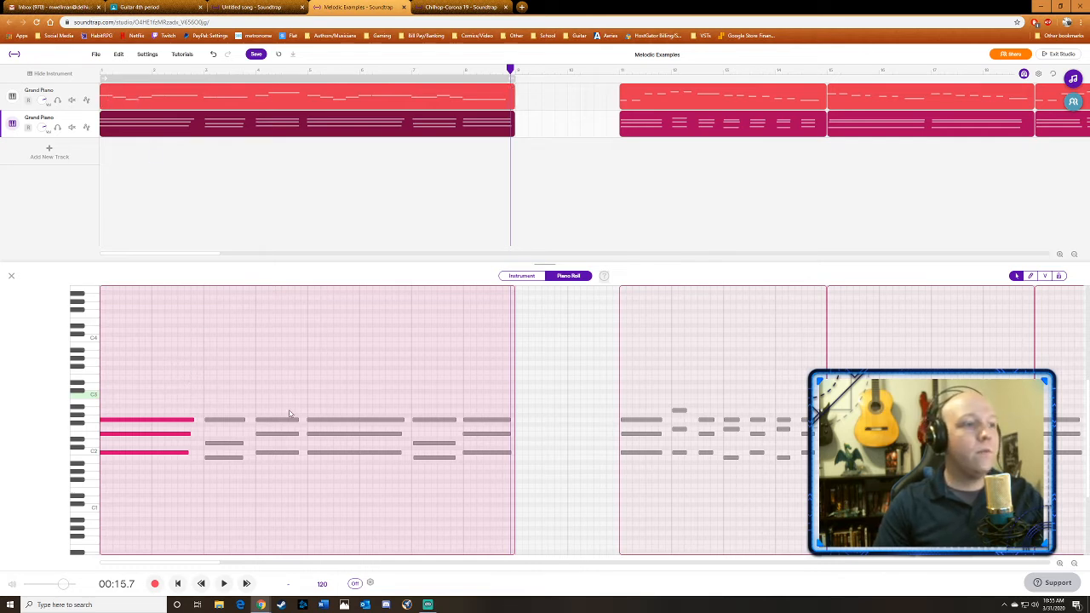
- Audition the first five melody notes one by one, and select the second and fourth notes together
{"action": "left_click", "coordinate": [155, 103]}
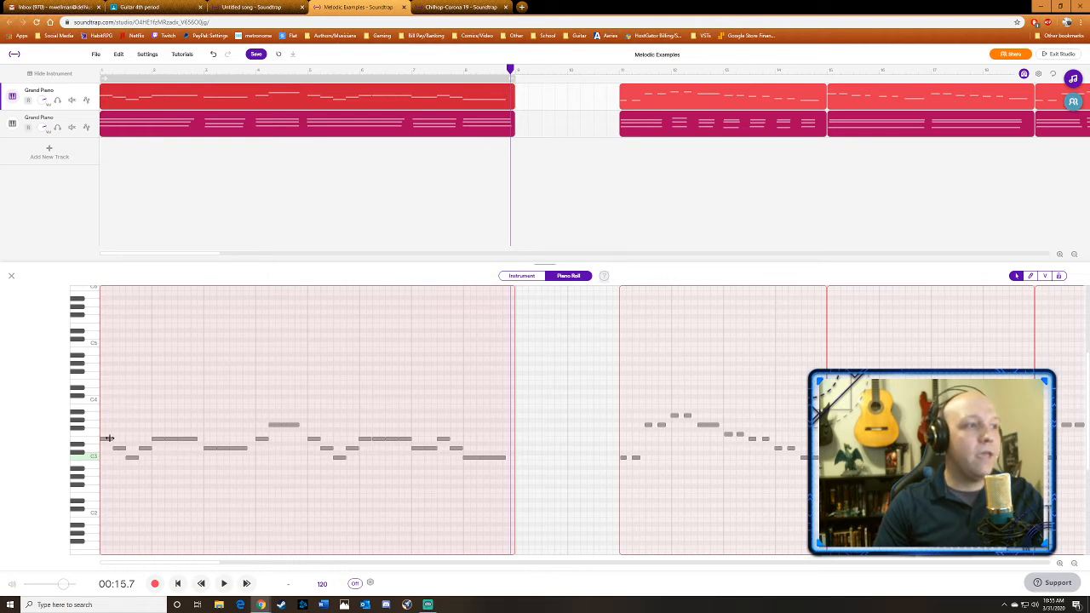
{"action": "left_click", "coordinate": [109, 441]}
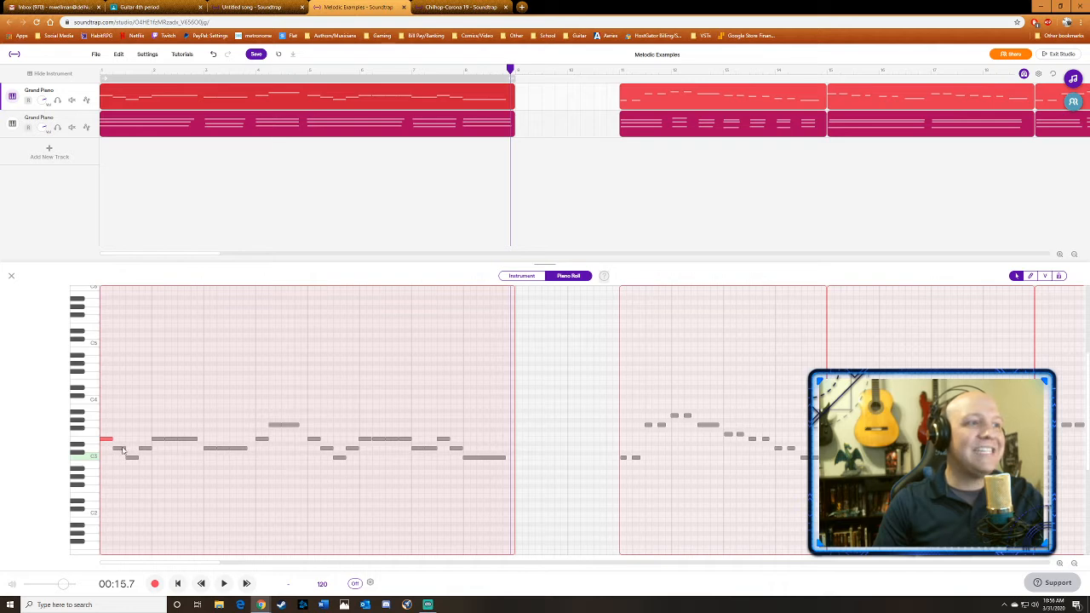
{"action": "left_click", "coordinate": [123, 449]}
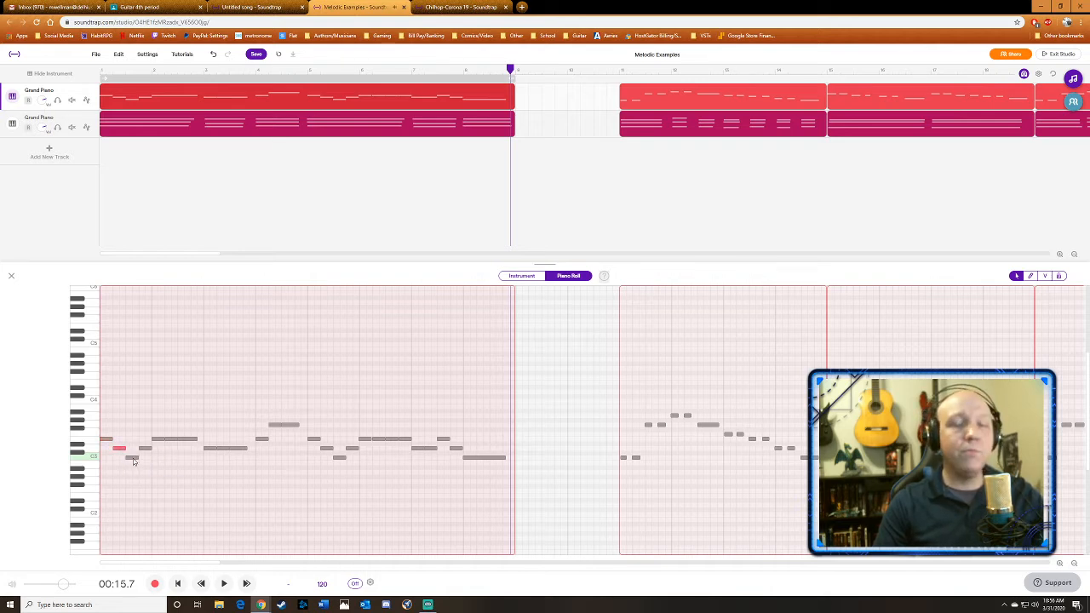
{"action": "left_click", "coordinate": [133, 459]}
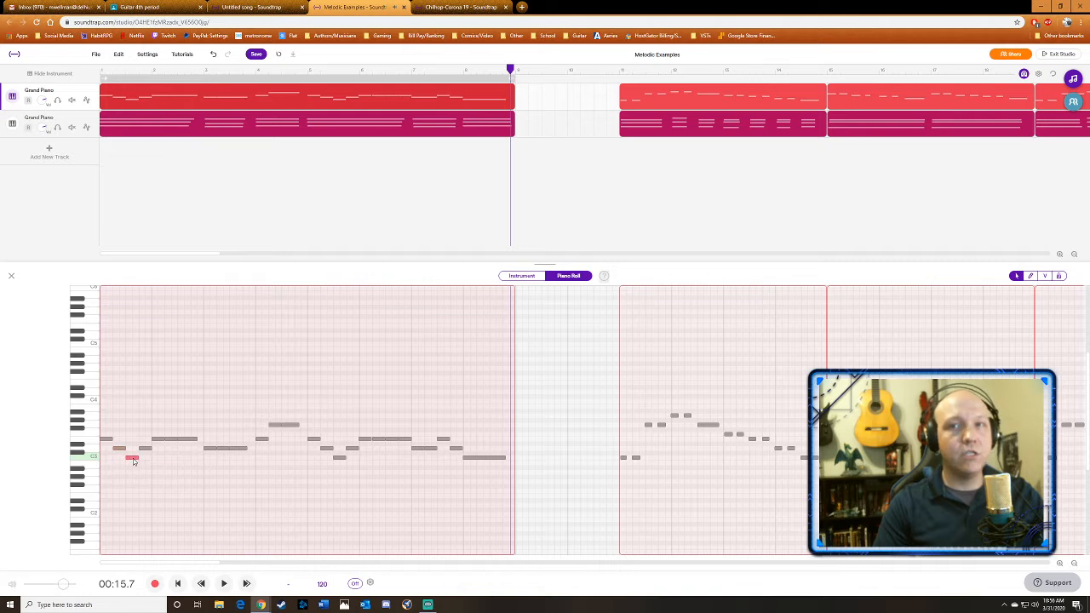
{"action": "left_click", "coordinate": [146, 449]}
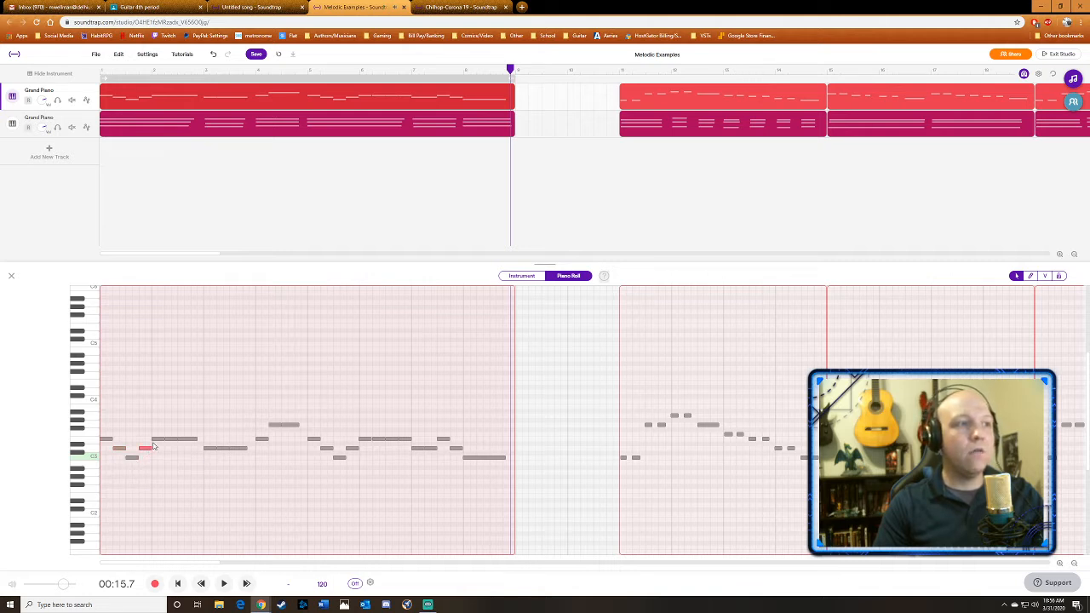
{"action": "left_click", "coordinate": [155, 441]}
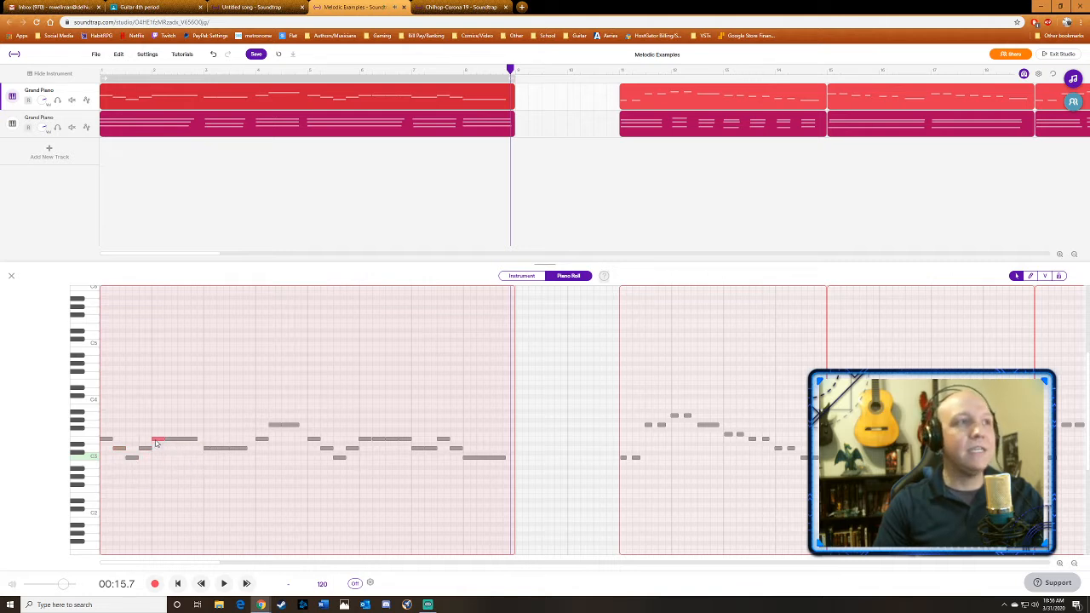
{"action": "left_click", "coordinate": [145, 448]}
{"action": "left_click", "coordinate": [118, 448], "text": "shift"}
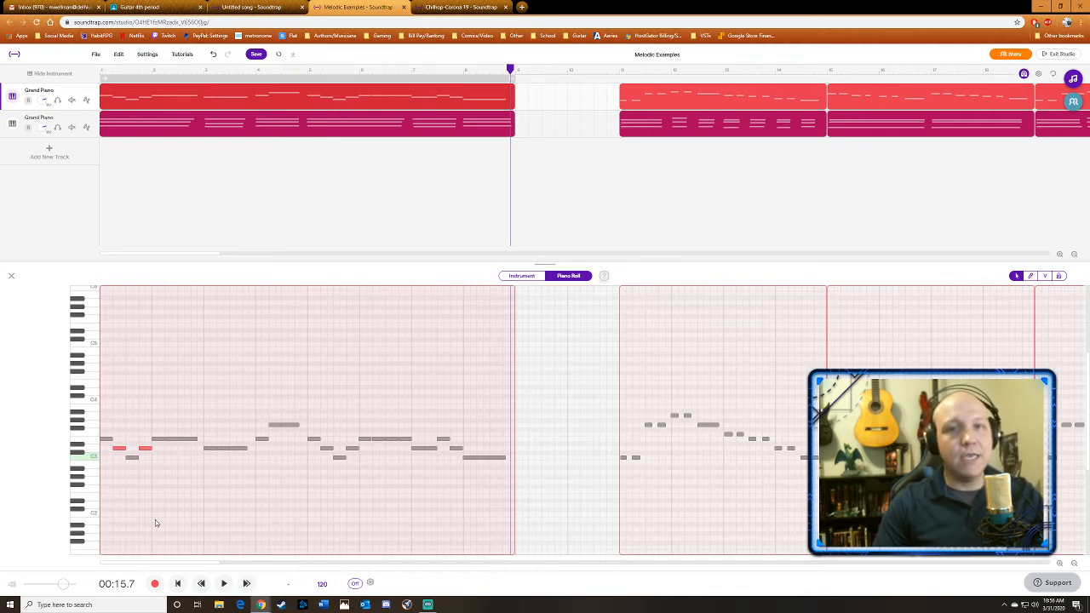
- Play the first melody from the start into measure 3, pausing during measure 2
{"action": "left_click", "coordinate": [101, 428]}
{"action": "key", "text": "space"}
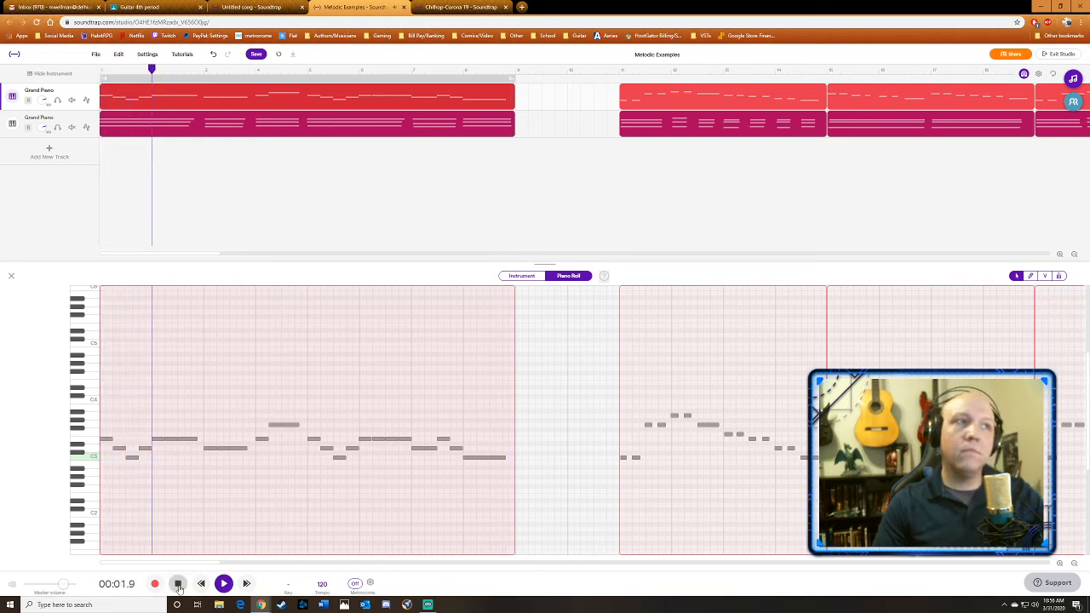
{"action": "left_click", "coordinate": [179, 585]}
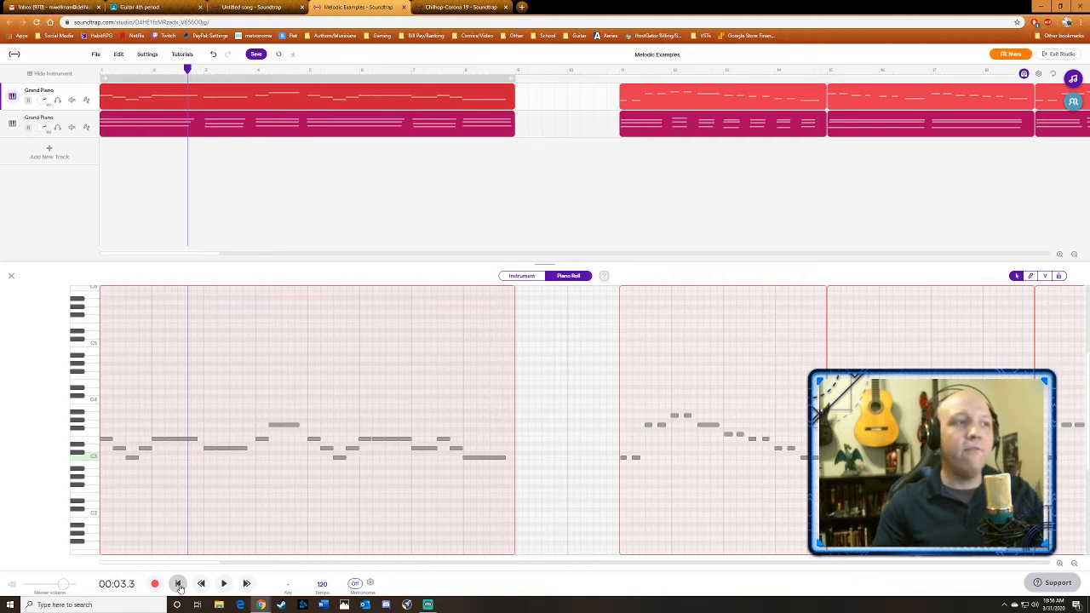
{"action": "key", "text": "space"}
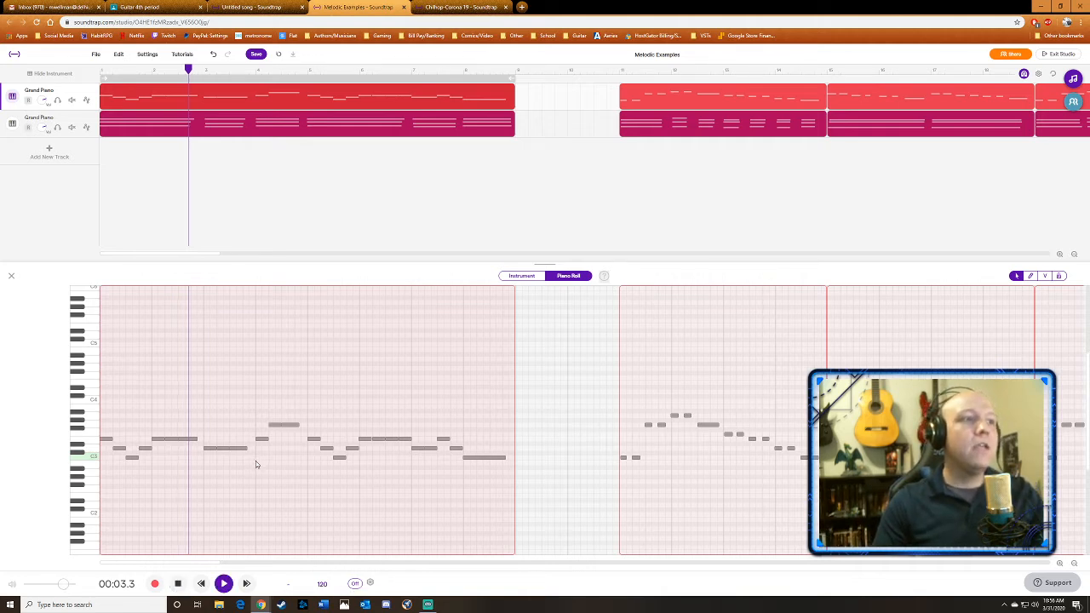
{"action": "key", "text": "space"}
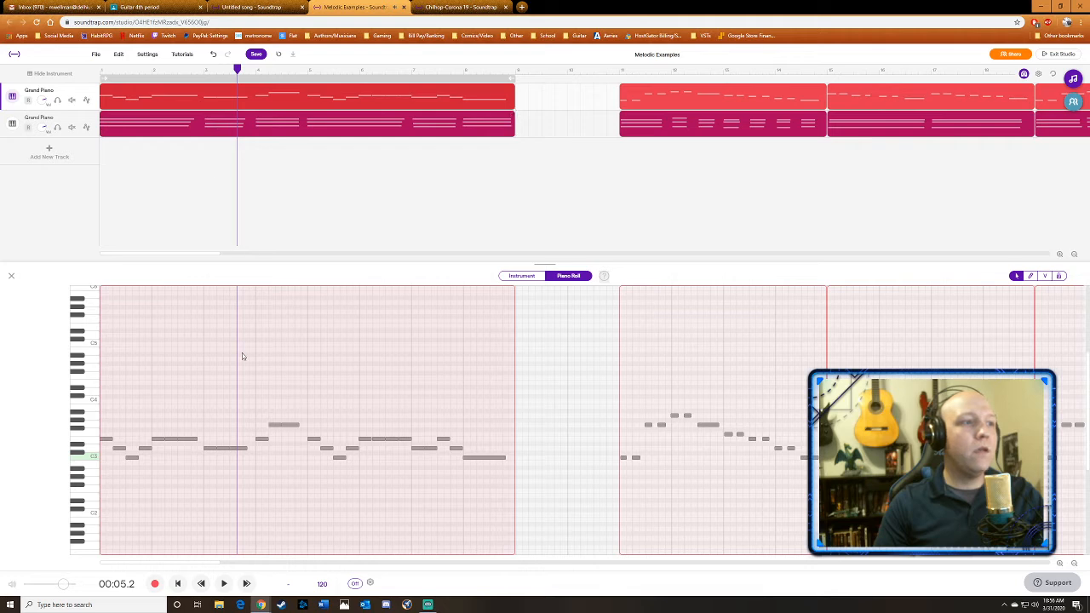
- Audition the individual notes of the measure 3 chord on the second piano track, and select all three chord notes
{"action": "left_click", "coordinate": [237, 125]}
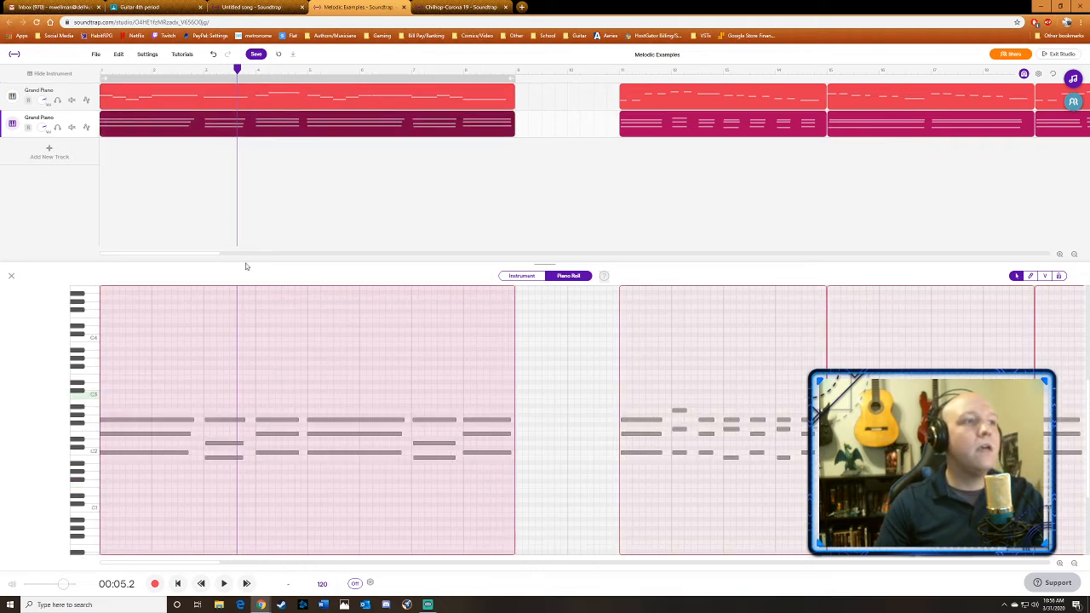
{"action": "left_click", "coordinate": [224, 420]}
{"action": "left_click", "coordinate": [224, 444]}
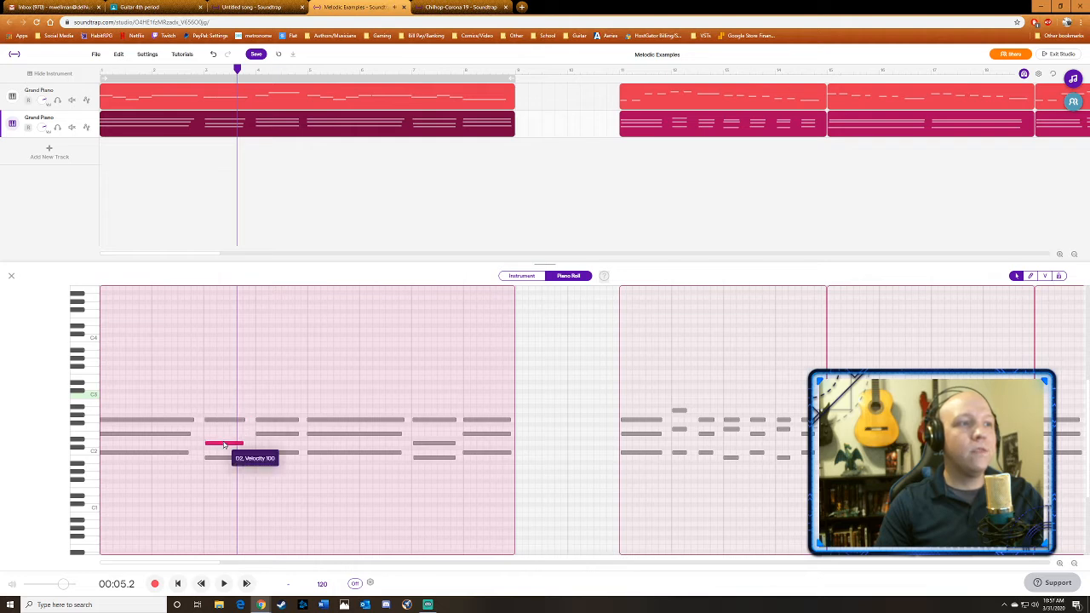
{"action": "left_click", "coordinate": [224, 459]}
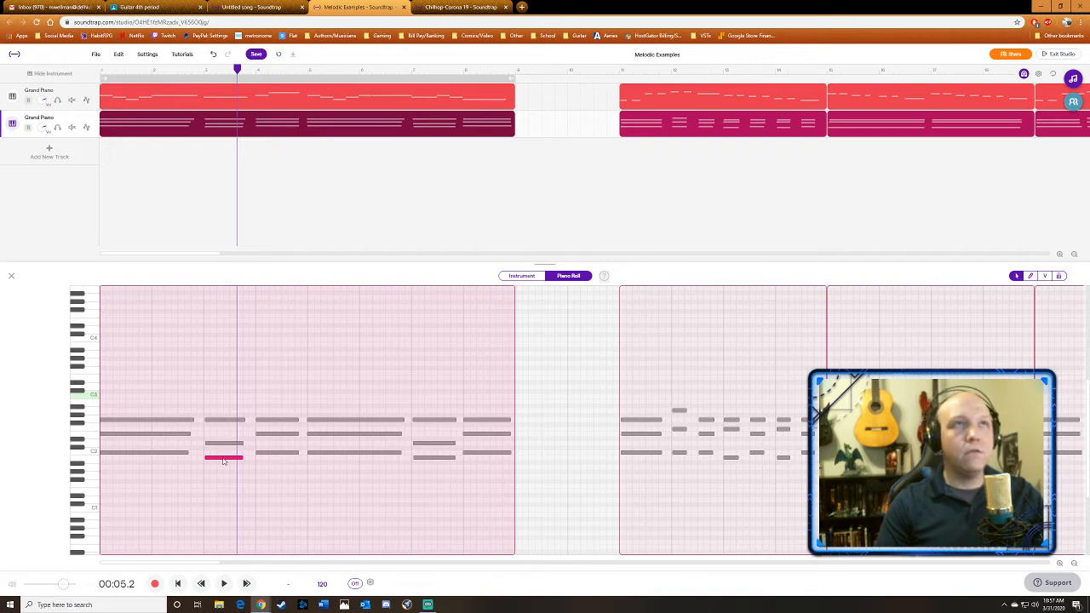
{"action": "left_click_drag", "start_coordinate": [216, 490], "coordinate": [242, 397]}
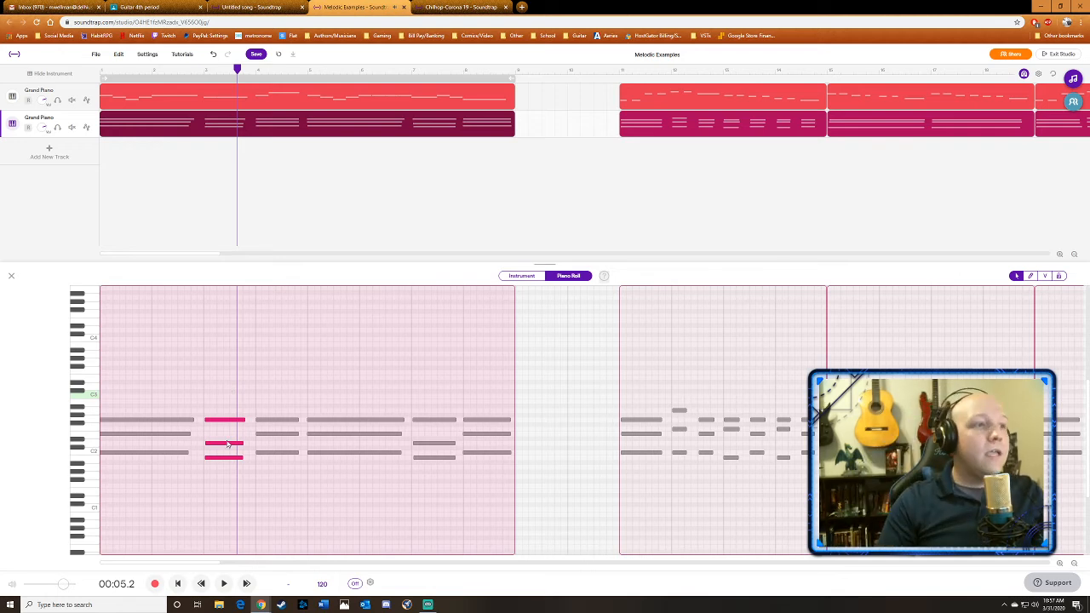
- Audition the opening note of measure 3 on the first piano track and select that measure's melody notes
{"action": "left_click", "coordinate": [115, 96]}
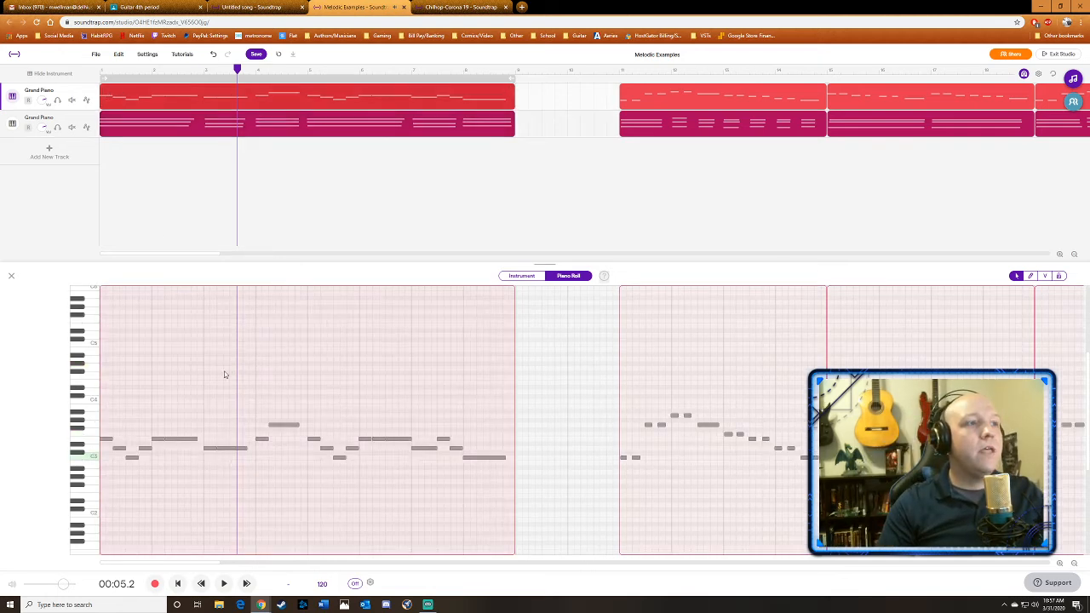
{"action": "left_click", "coordinate": [212, 451]}
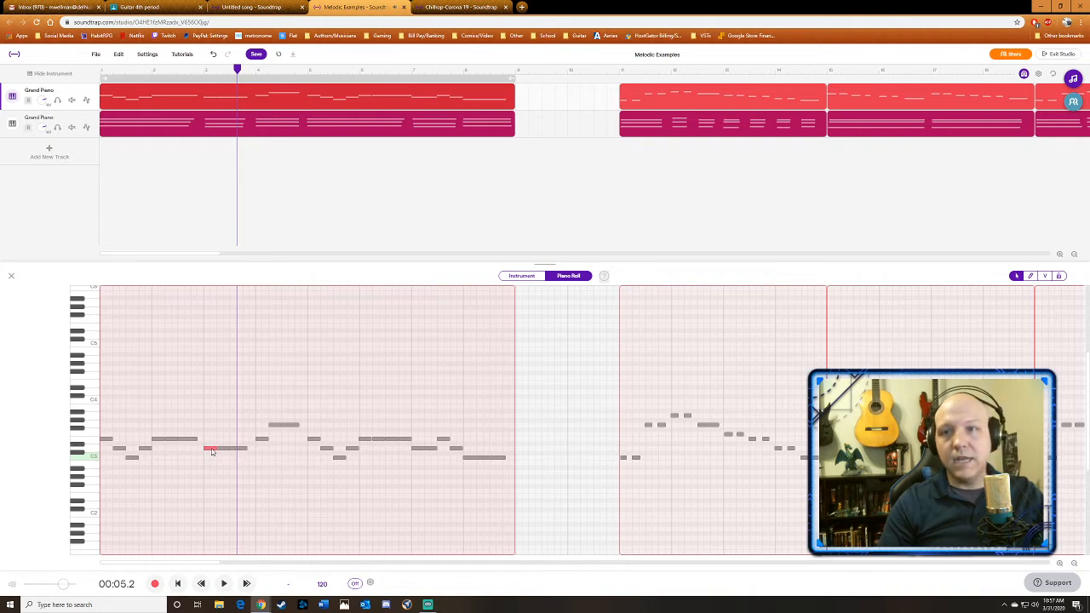
{"action": "left_click_drag", "start_coordinate": [203, 424], "coordinate": [249, 486]}
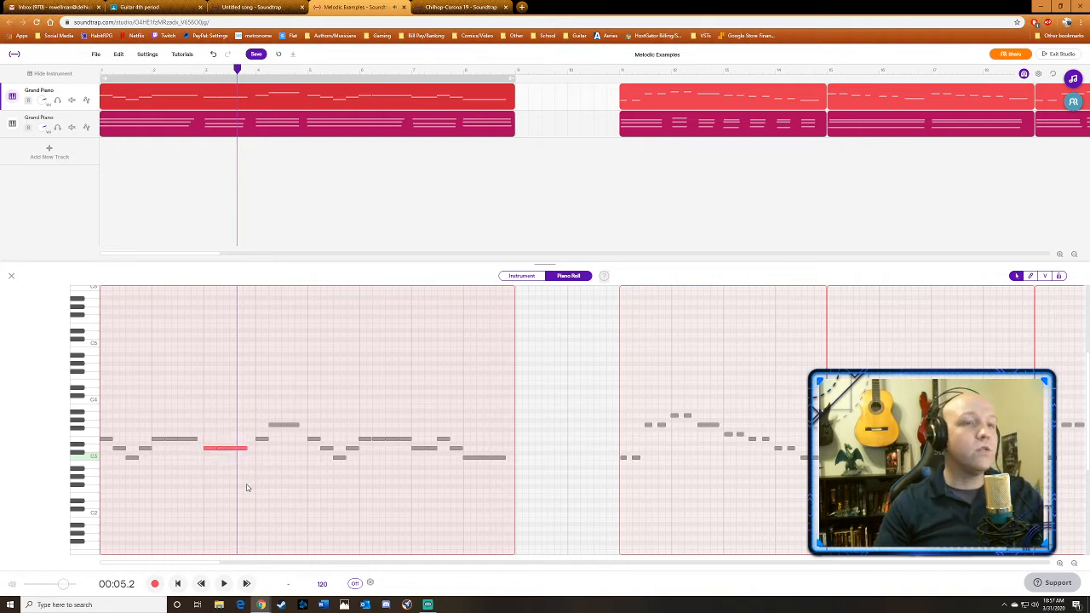
- Play the melody in measure 4 of the first piano track and audition the second of its two high notes
{"action": "left_click", "coordinate": [255, 401]}
{"action": "key", "text": "space"}
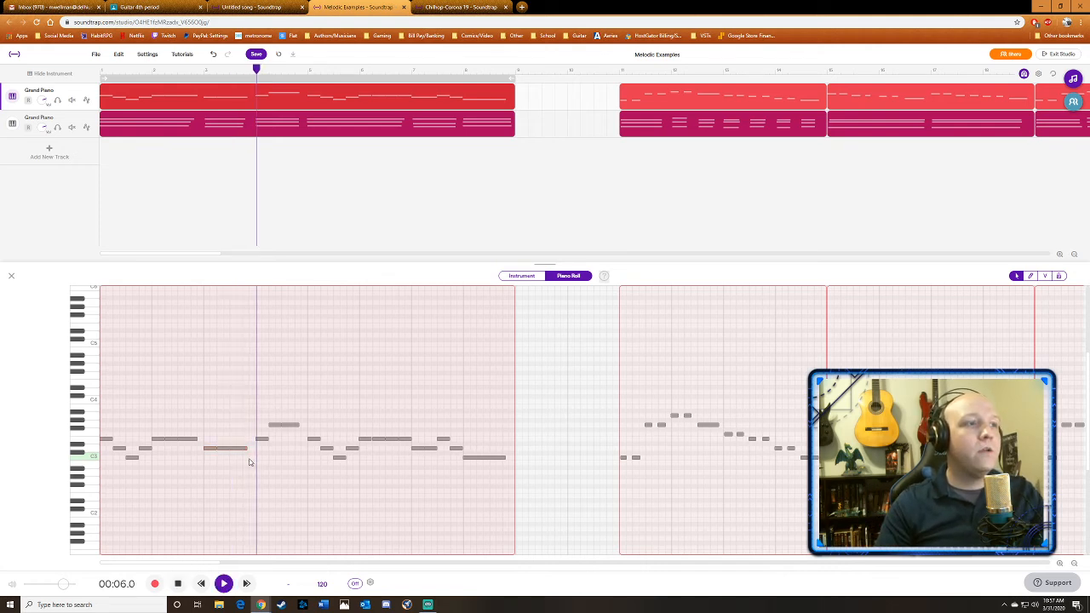
{"action": "key", "text": "space"}
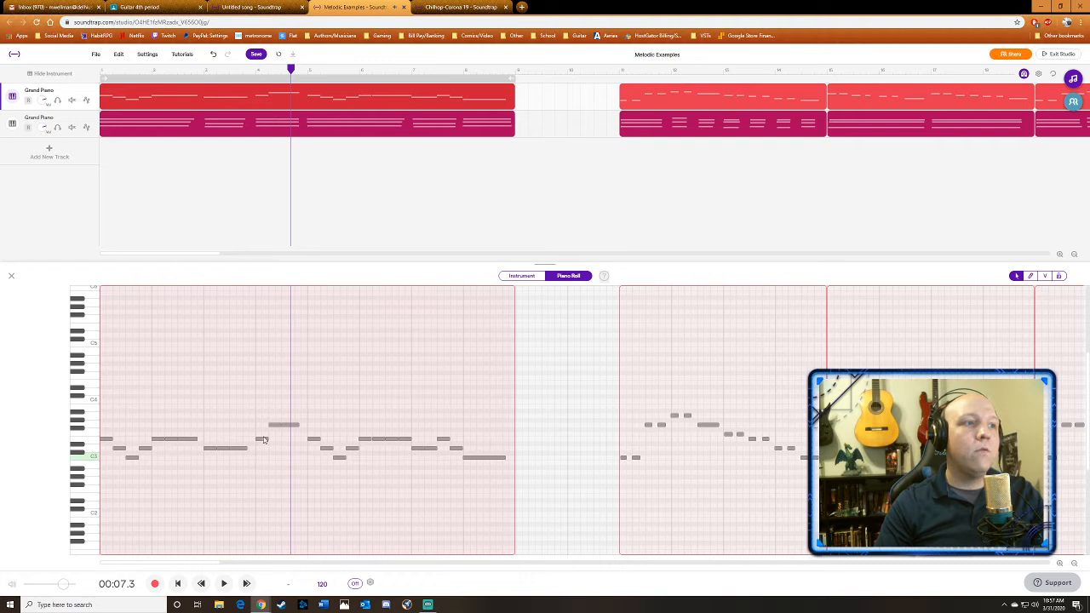
{"action": "left_click", "coordinate": [289, 425]}
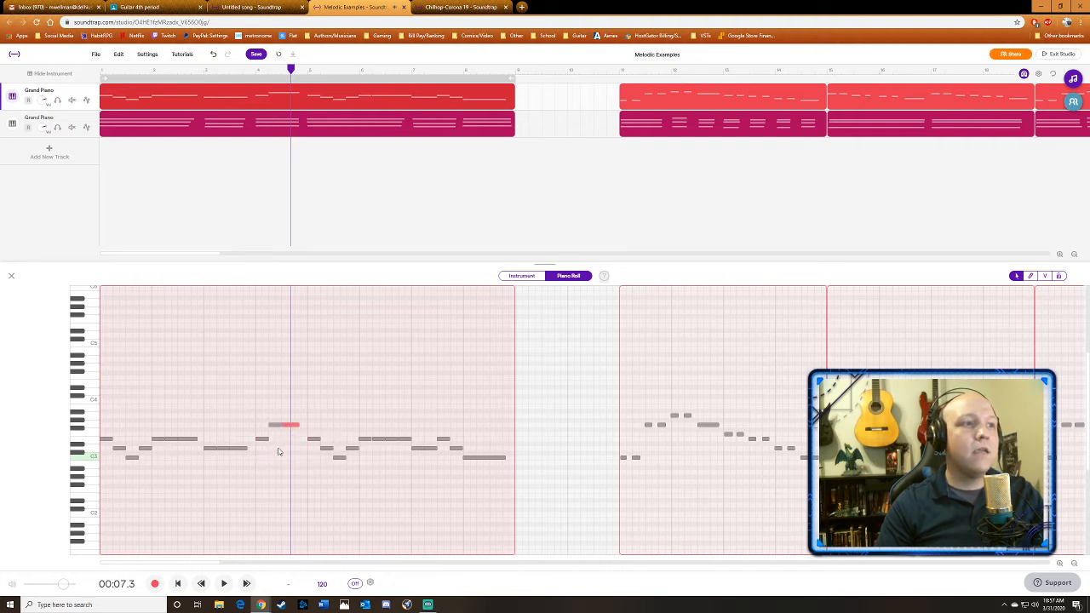
- Audition the top note of the measure 4 chord on the second piano track, and select all three chord notes
{"action": "left_click", "coordinate": [315, 123]}
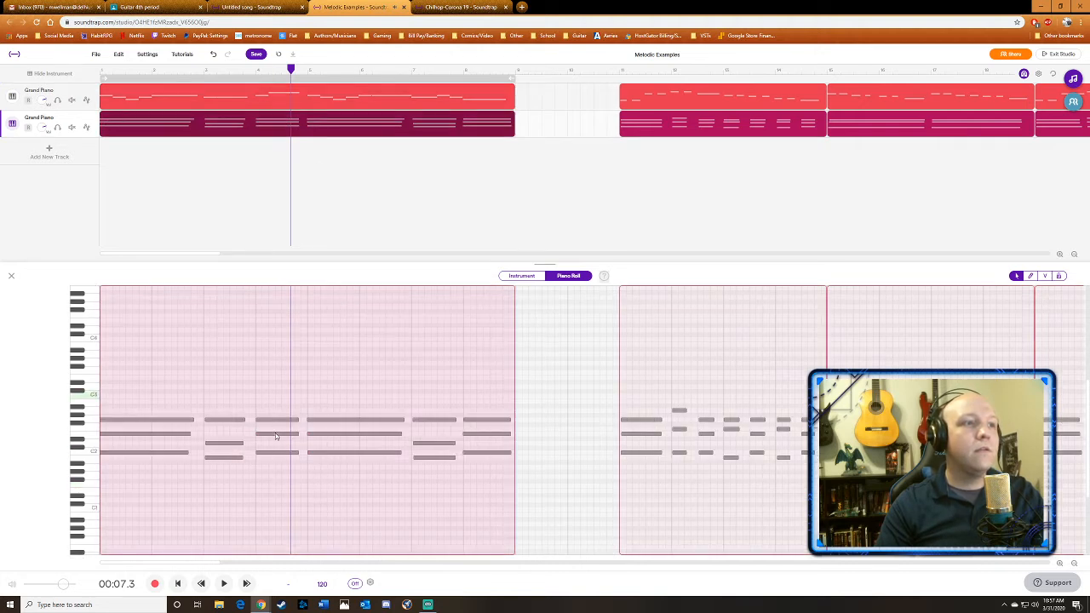
{"action": "left_click", "coordinate": [275, 435]}
{"action": "left_click", "coordinate": [276, 420]}
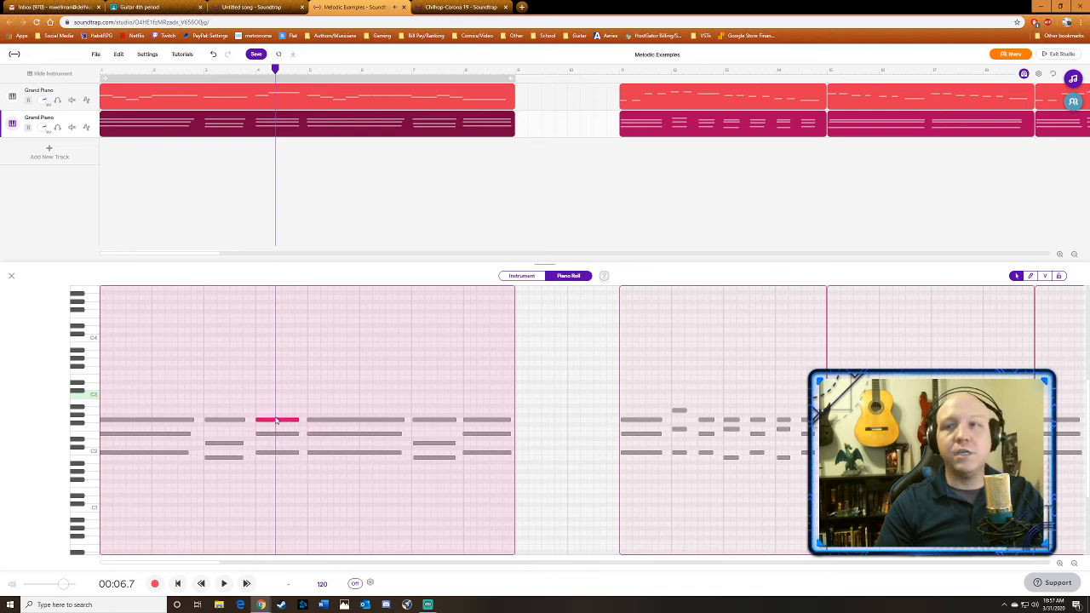
{"action": "left_click_drag", "start_coordinate": [274, 413], "coordinate": [288, 518]}
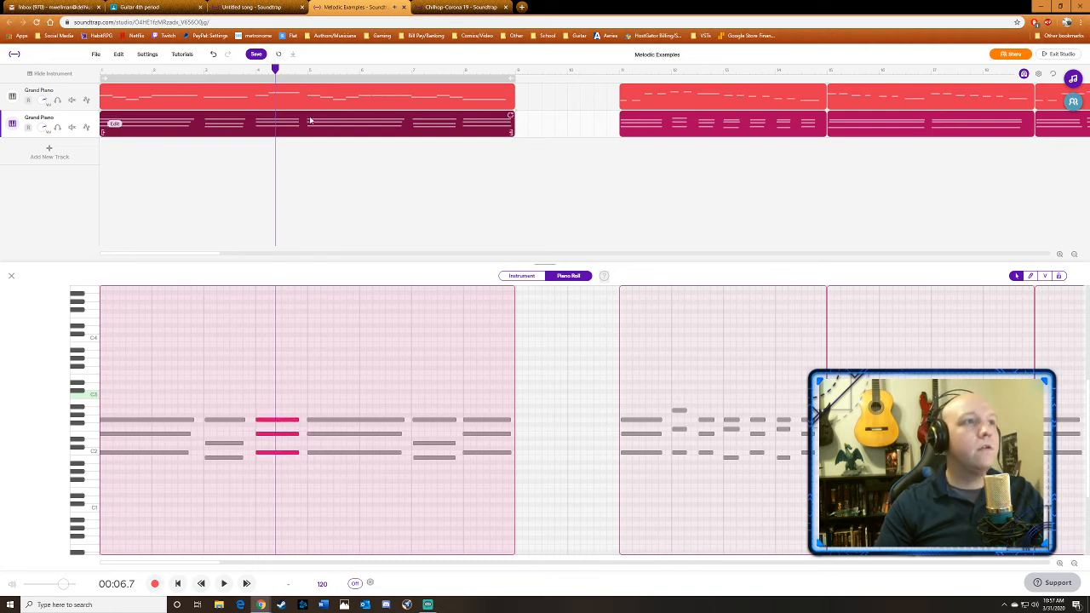
- Play on from measure 4 into measure 6, and select the second and fourth melody notes of measure 5 on the first piano track
{"action": "key", "text": "space"}
{"action": "key", "text": "space"}
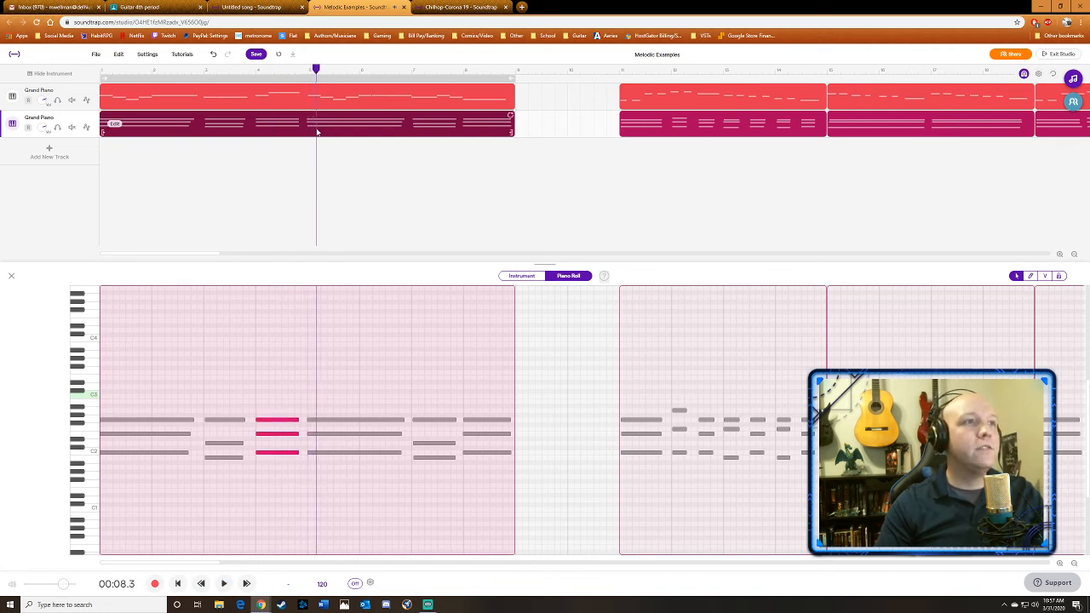
{"action": "left_click", "coordinate": [309, 90]}
{"action": "left_click", "coordinate": [305, 71]}
{"action": "key", "text": "space"}
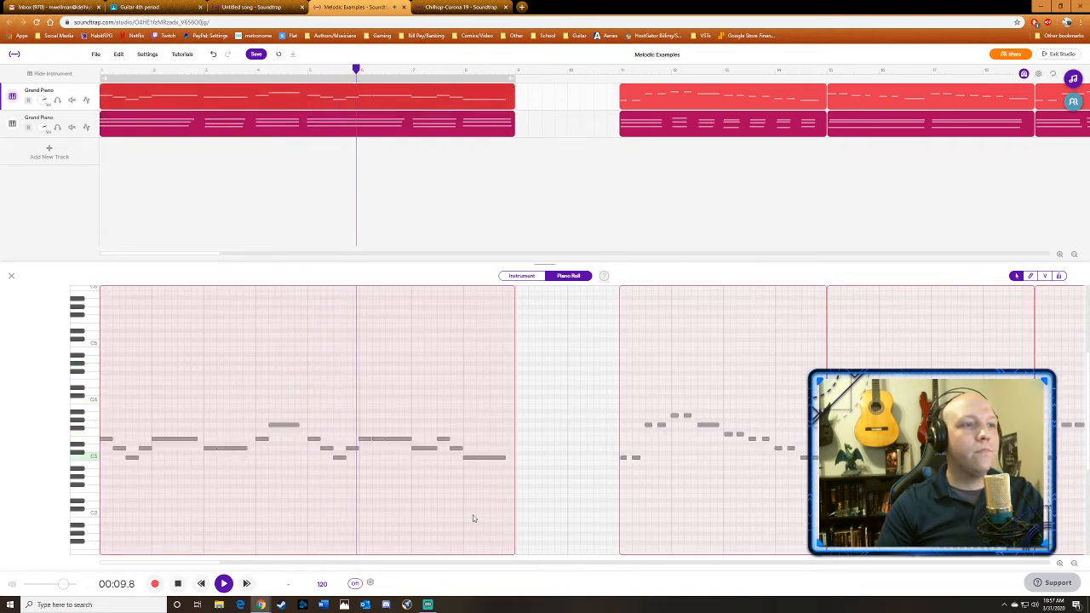
{"action": "key", "text": "space"}
{"action": "left_click_drag", "start_coordinate": [379, 451], "coordinate": [319, 447]}
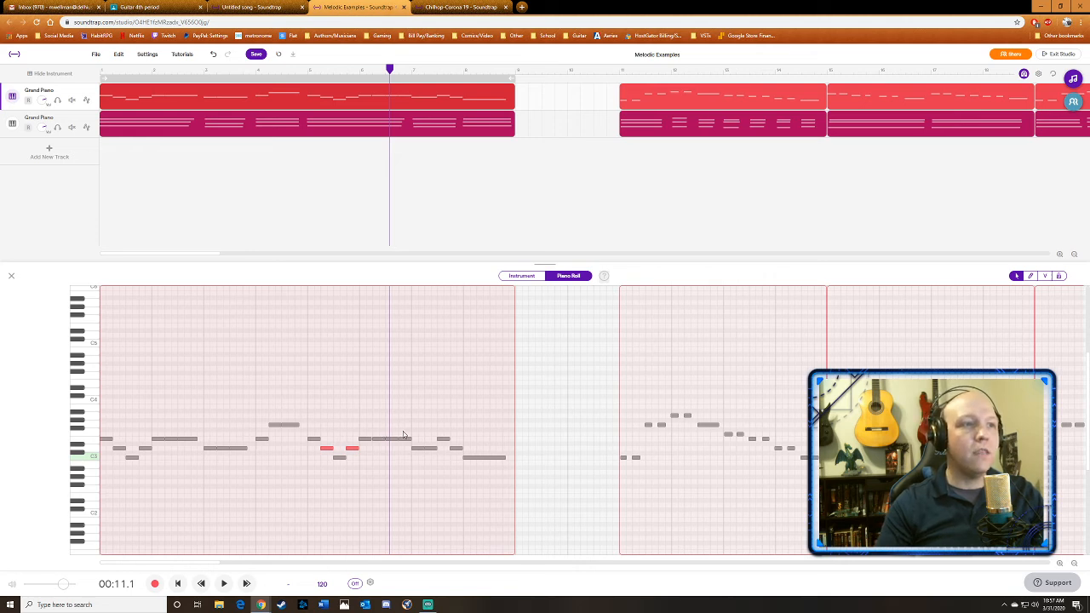
- Play the rest of the first melody into measure 8, and bring all the example regions into view
{"action": "key", "text": "space"}
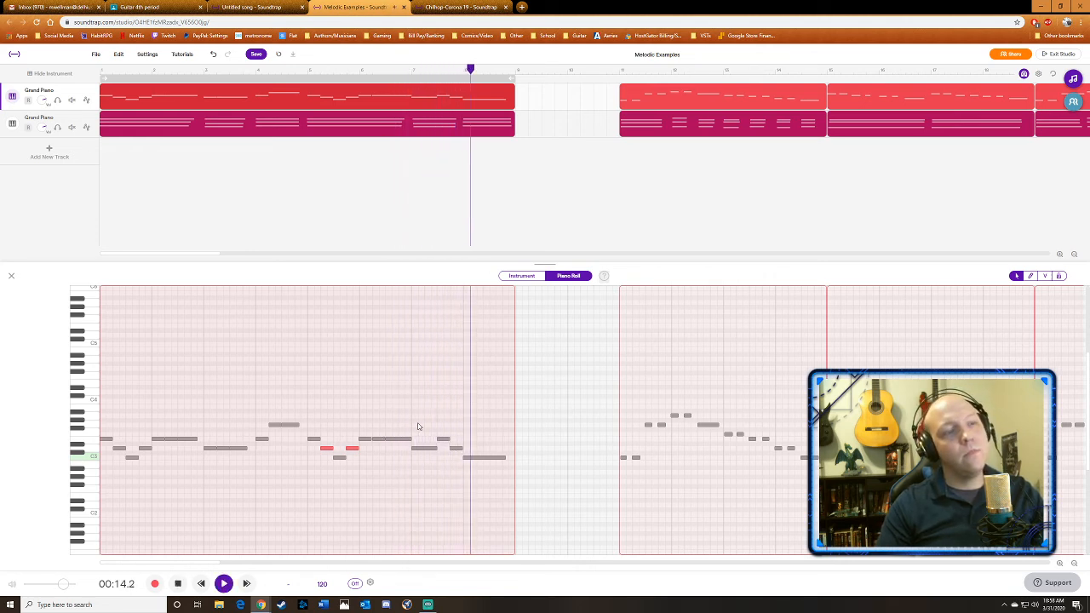
{"action": "key", "text": "space"}
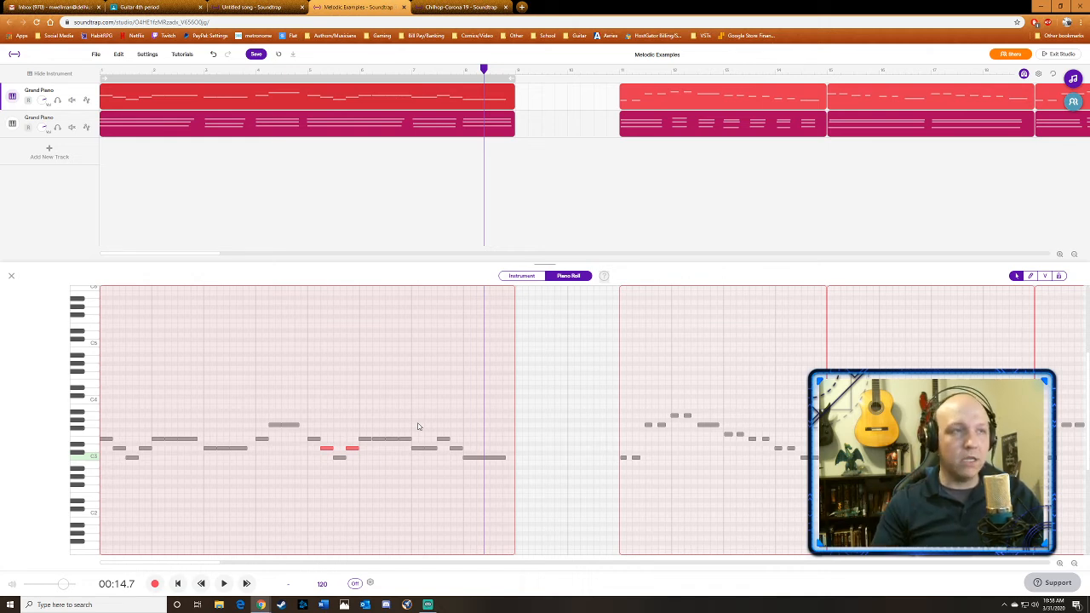
{"action": "scroll", "coordinate": [368, 438], "scroll_direction": "down", "scroll_amount": 1}
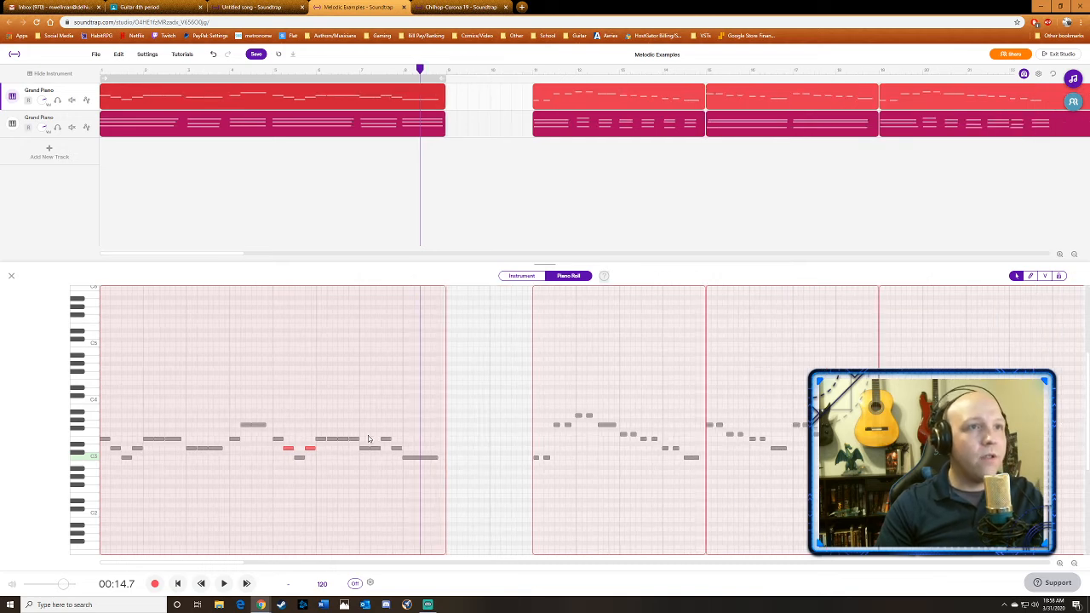
{"action": "scroll", "coordinate": [319, 385], "scroll_direction": "down", "scroll_amount": 1}
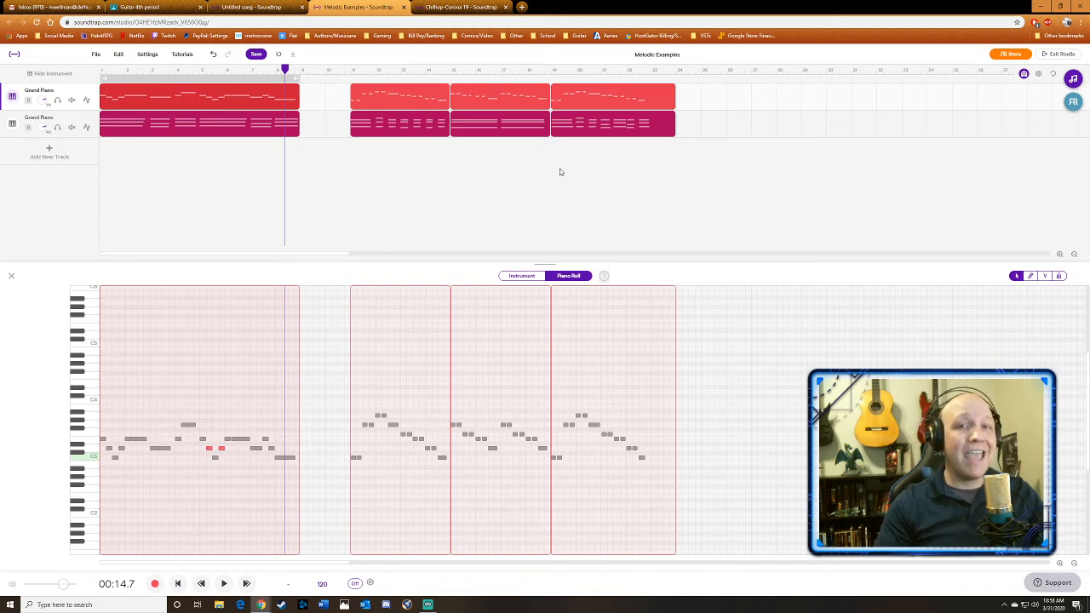
- Switch to the Untitled song project and highlight all notes of the first, then the second alto saxophone phrase
{"action": "left_click", "coordinate": [251, 7]}
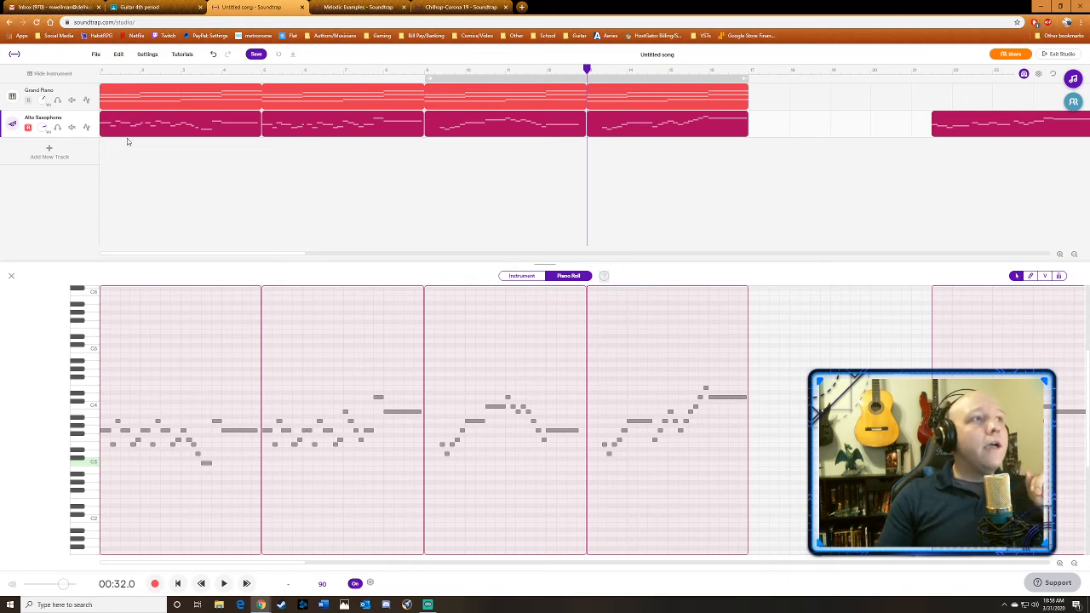
{"action": "left_click", "coordinate": [101, 73]}
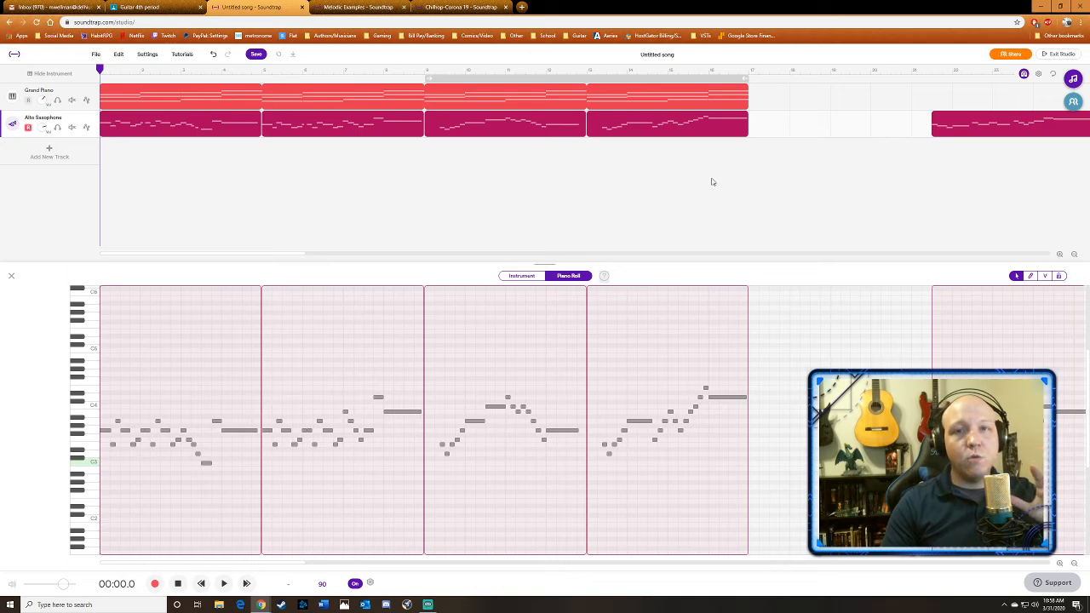
{"action": "left_click_drag", "start_coordinate": [253, 491], "coordinate": [37, 370]}
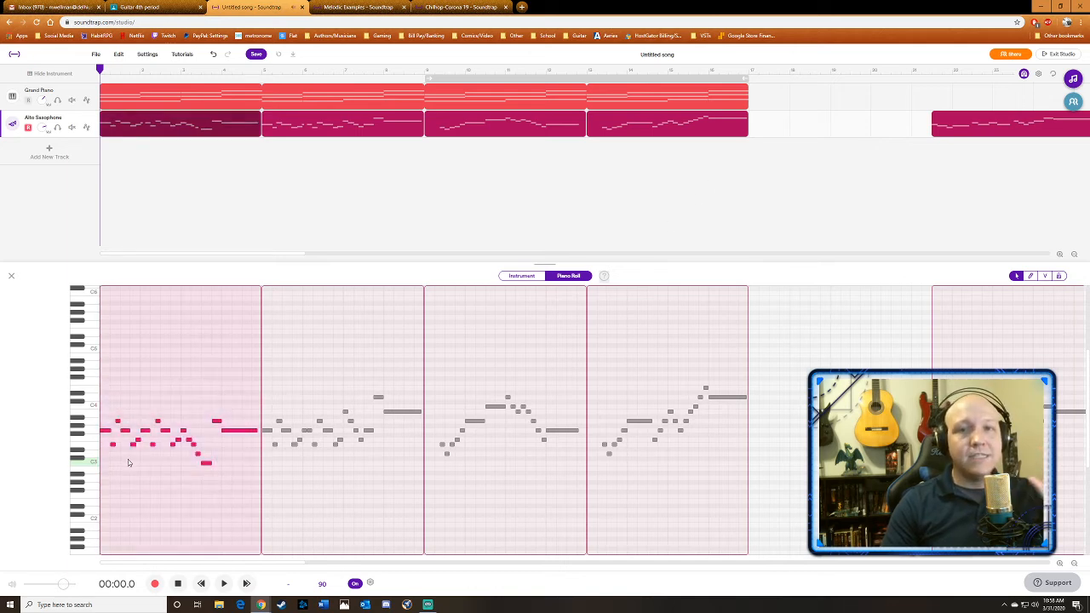
{"action": "left_click_drag", "start_coordinate": [416, 495], "coordinate": [266, 339]}
{"action": "left_click", "coordinate": [357, 583]}
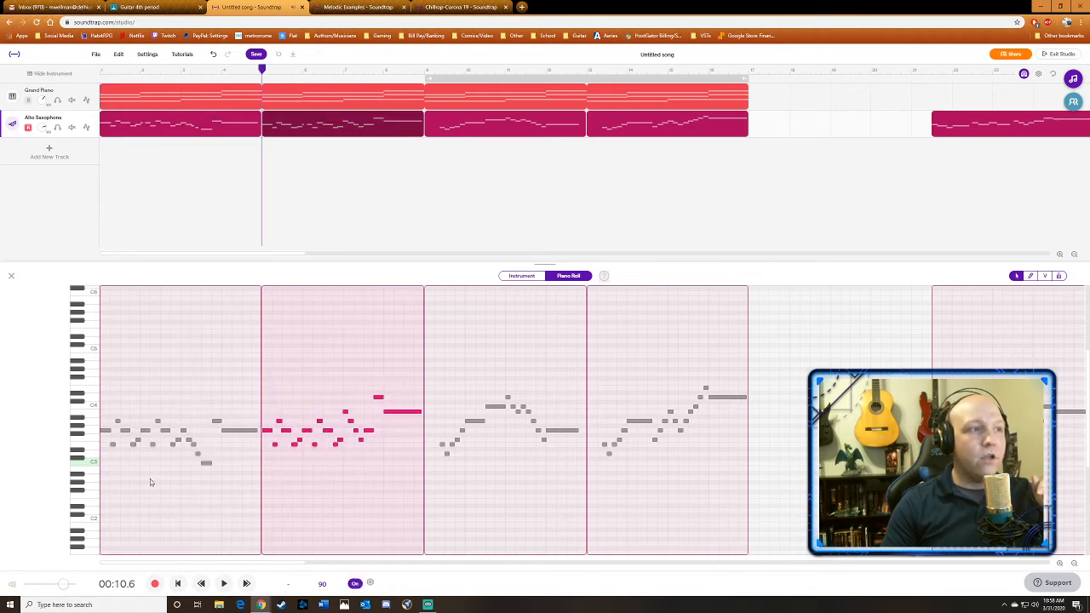
- Compare the first two saxophone phrases by selecting the opening notes of each, then the closing notes of each
{"action": "left_click_drag", "start_coordinate": [139, 471], "coordinate": [103, 402]}
{"action": "left_click_drag", "start_coordinate": [310, 474], "coordinate": [266, 412]}
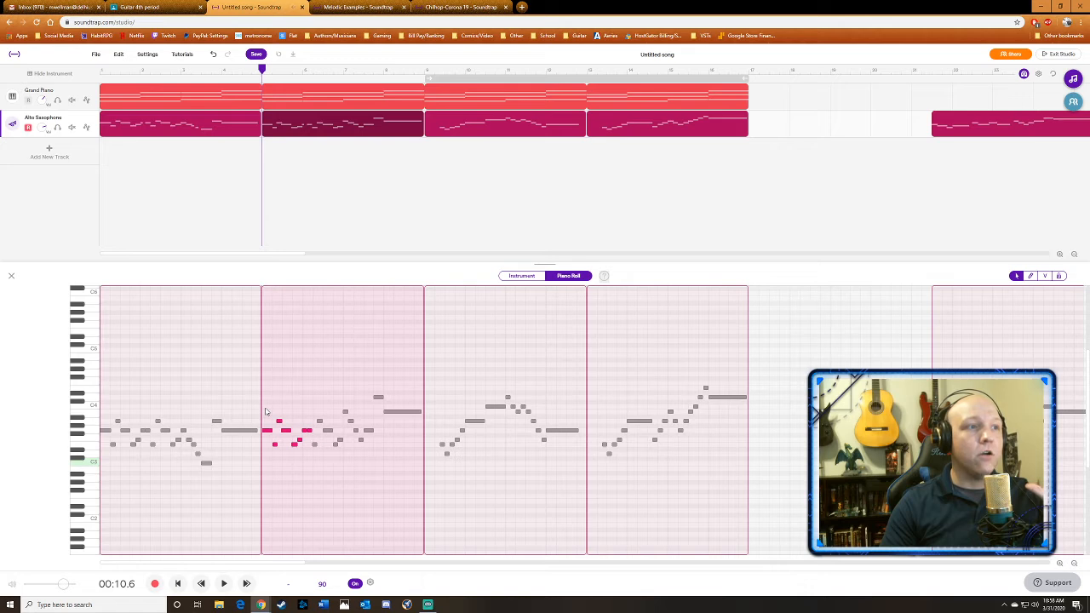
{"action": "left_click_drag", "start_coordinate": [258, 499], "coordinate": [176, 374]}
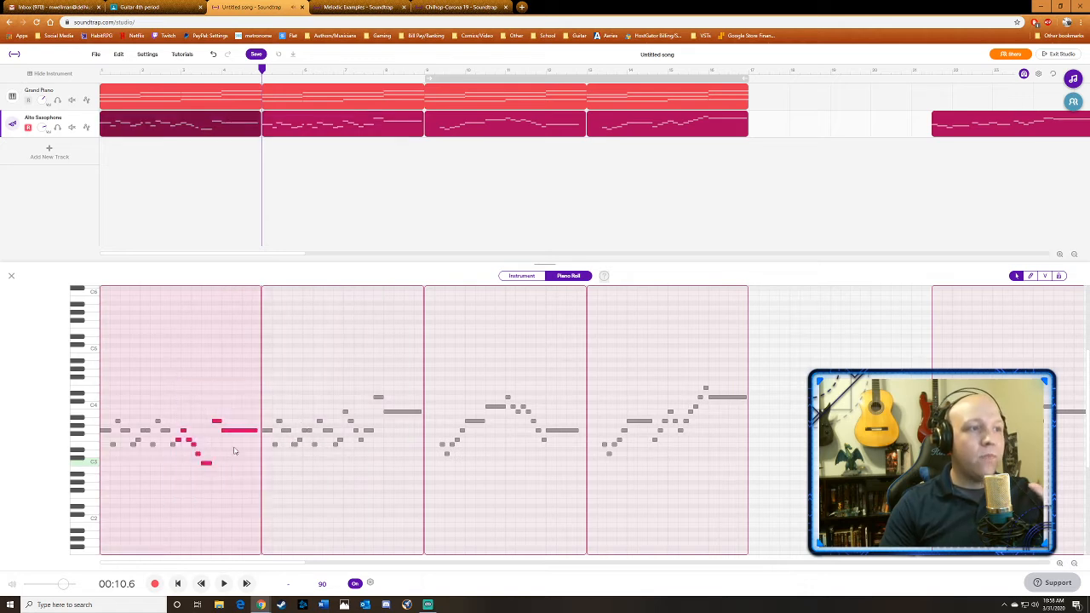
{"action": "left_click_drag", "start_coordinate": [411, 470], "coordinate": [319, 363]}
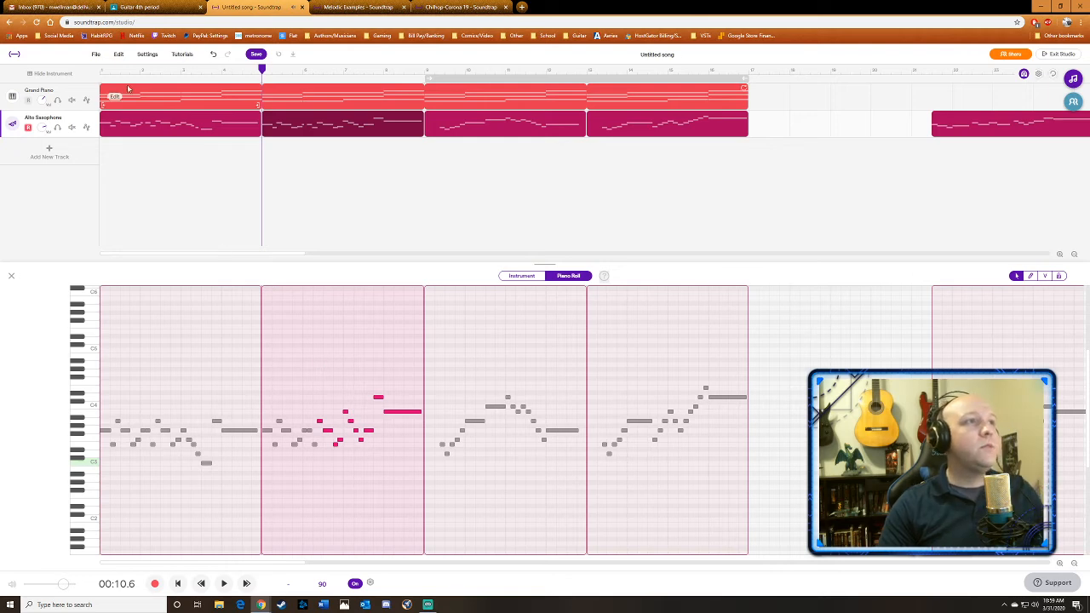
- Play the piano chords and first saxophone phrase together from the start through measure 4
{"action": "left_click", "coordinate": [104, 75]}
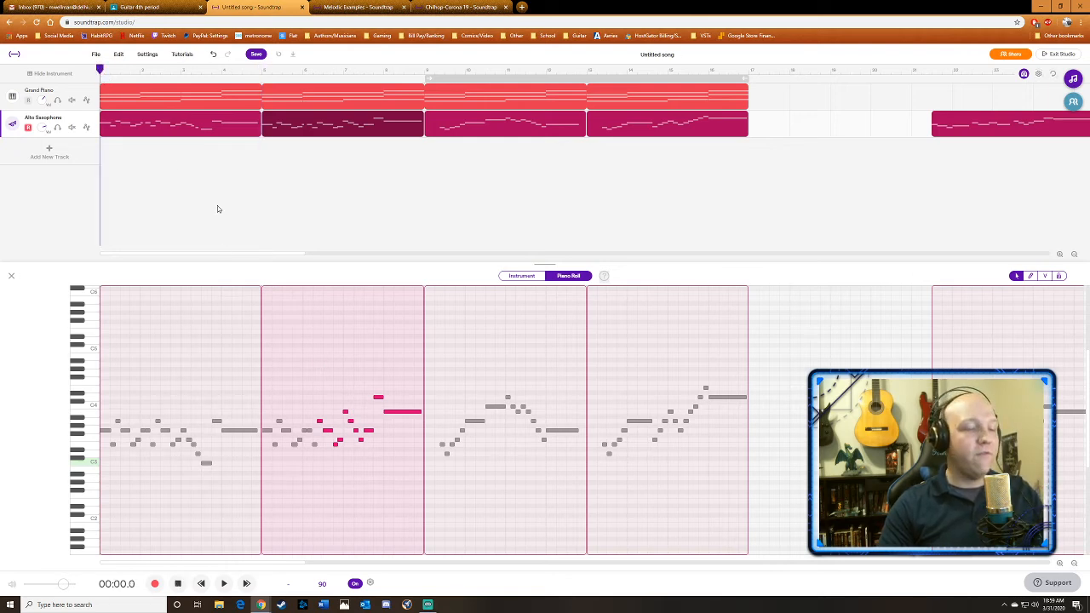
{"action": "key", "text": "space"}
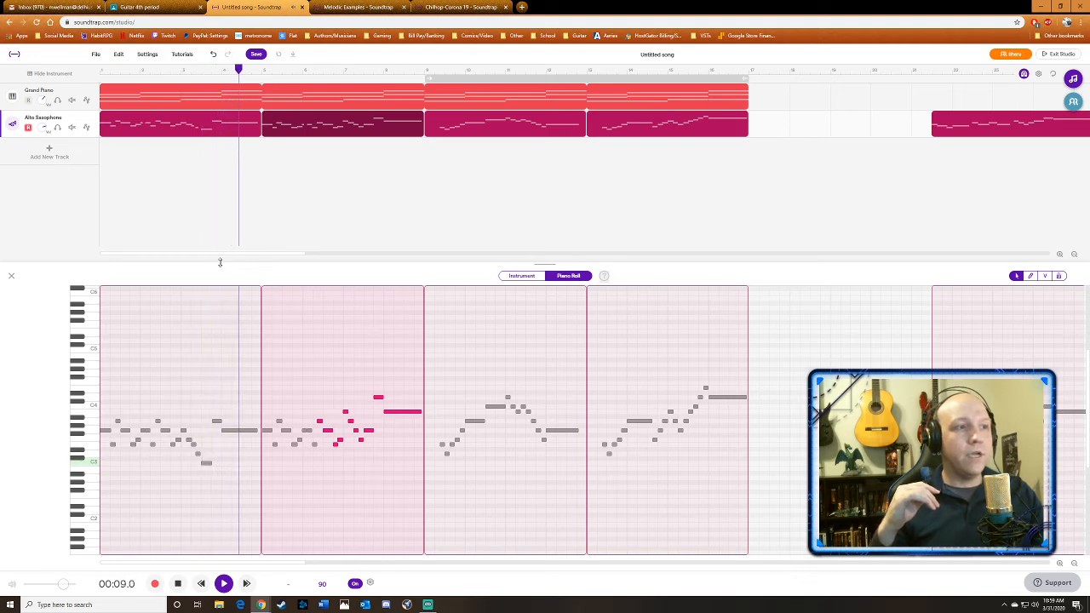
{"action": "key", "text": "space"}
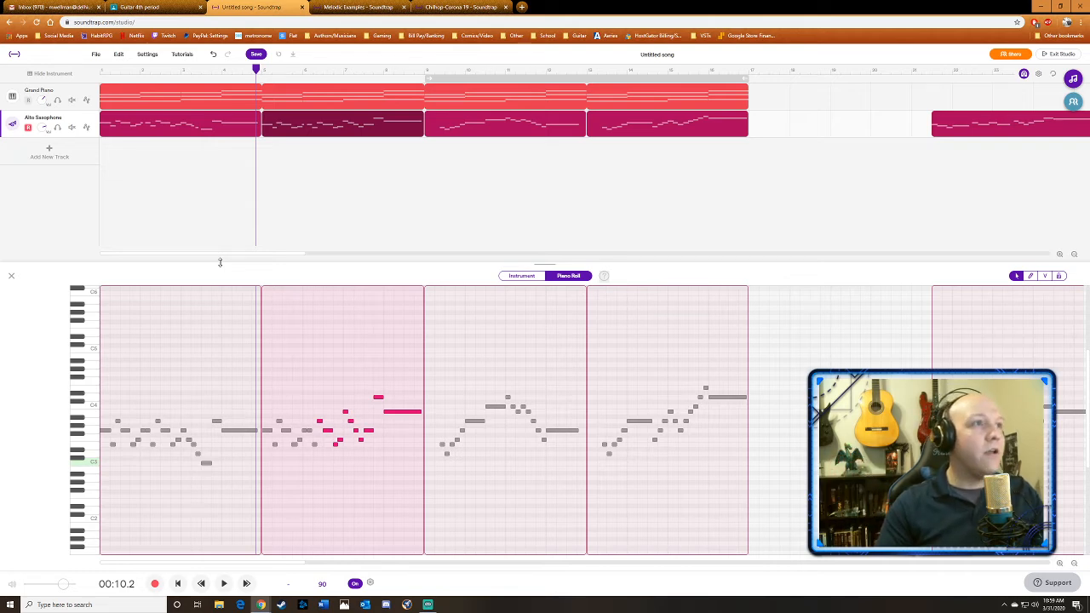
- Highlight the four three-note chords in measures 1 to 4 of the Grand Piano track, one after another
{"action": "left_click", "coordinate": [200, 104]}
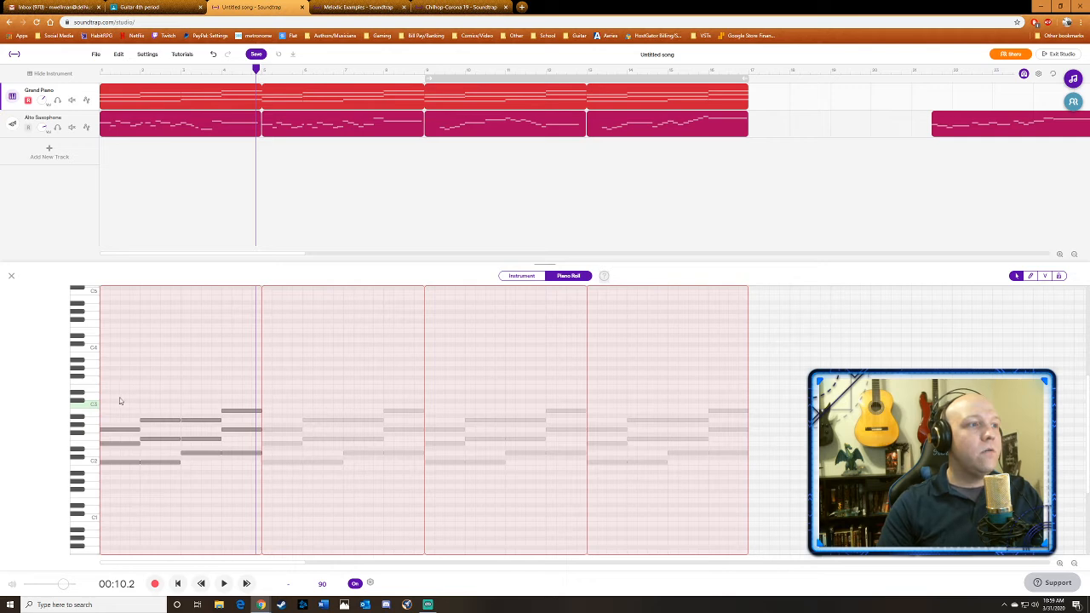
{"action": "left_click_drag", "start_coordinate": [120, 400], "coordinate": [125, 516]}
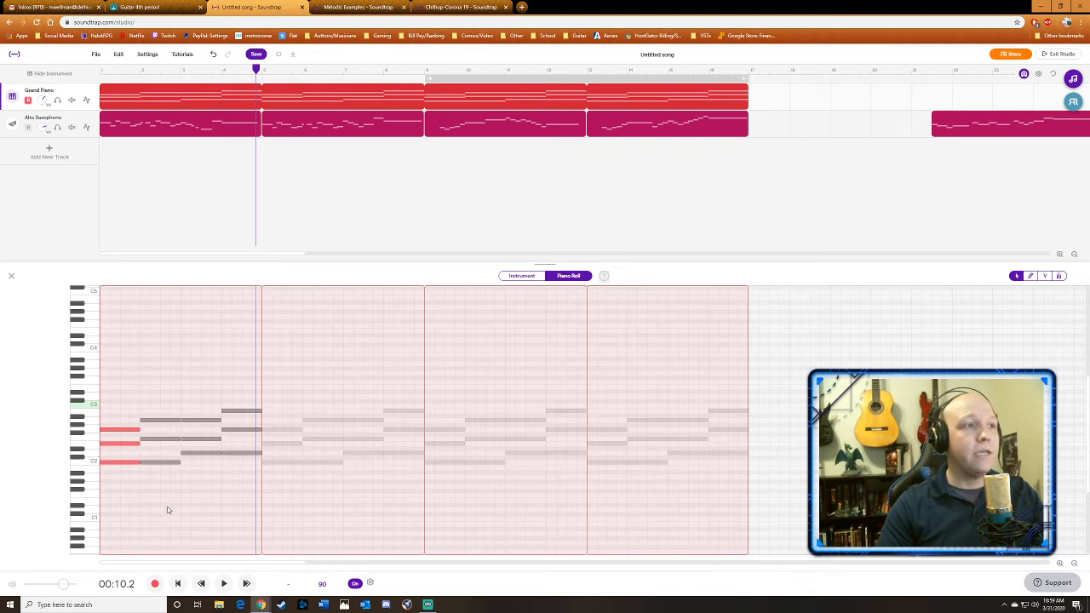
{"action": "left_click_drag", "start_coordinate": [169, 487], "coordinate": [172, 360]}
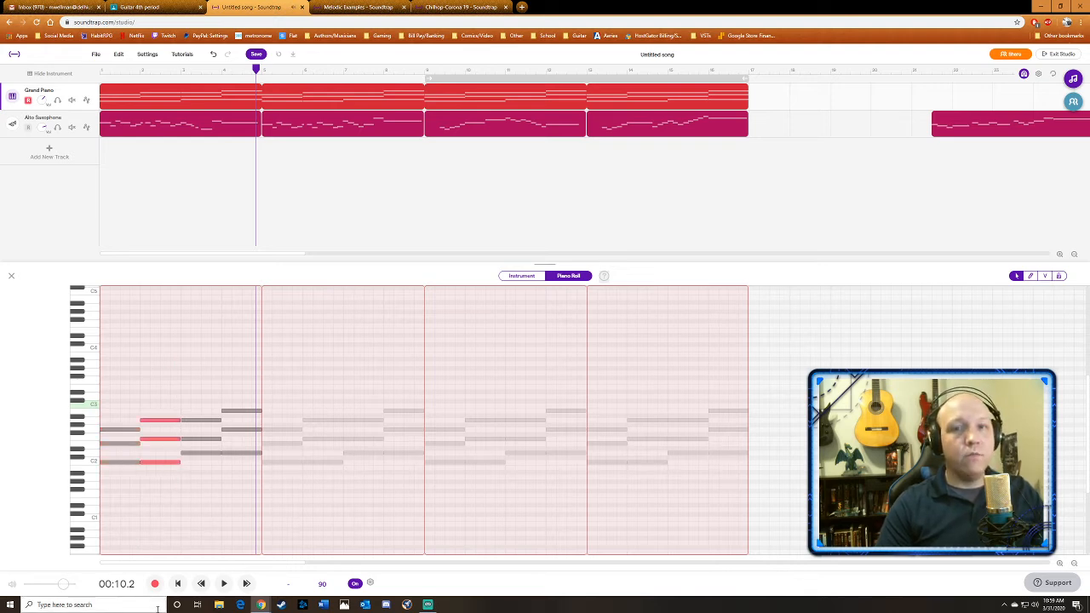
{"action": "left_click_drag", "start_coordinate": [194, 494], "coordinate": [194, 385]}
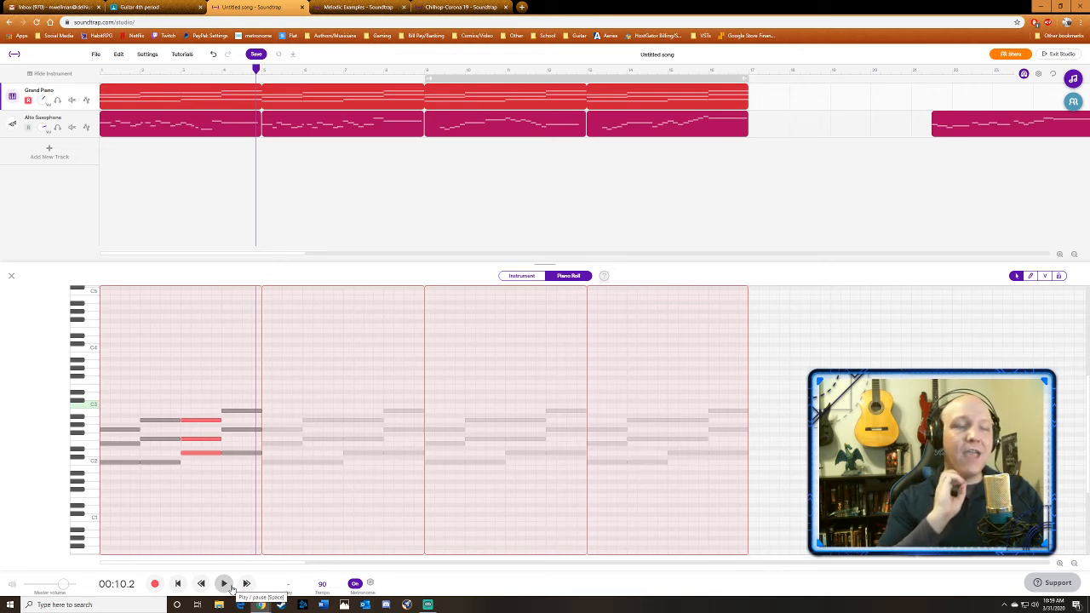
{"action": "left_click_drag", "start_coordinate": [234, 475], "coordinate": [252, 368]}
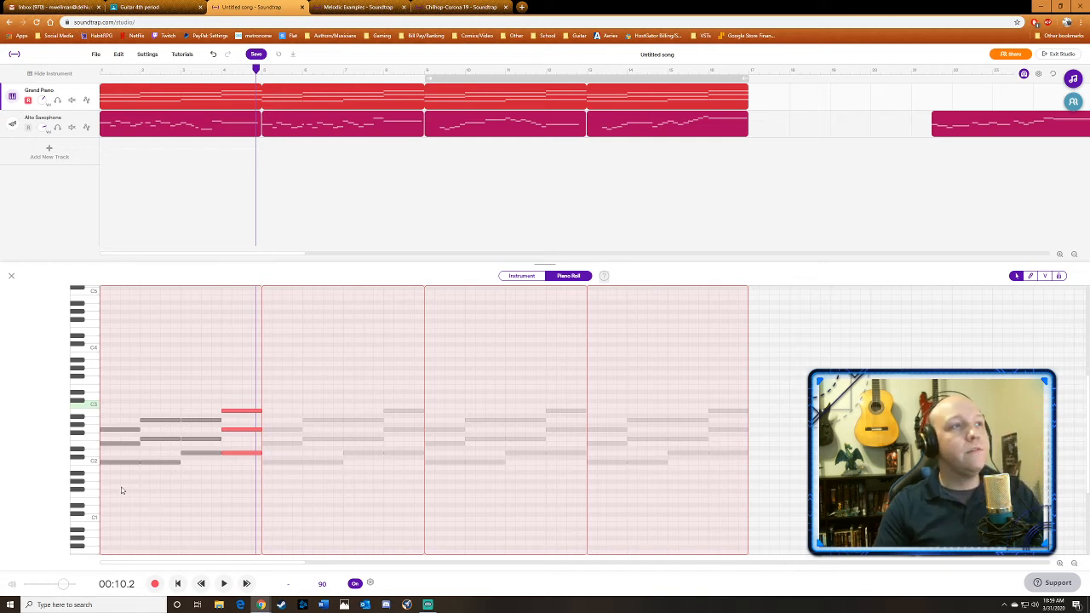
- Open the first alto saxophone region's notes and play its opening measure from the start of the song
{"action": "left_click", "coordinate": [117, 123]}
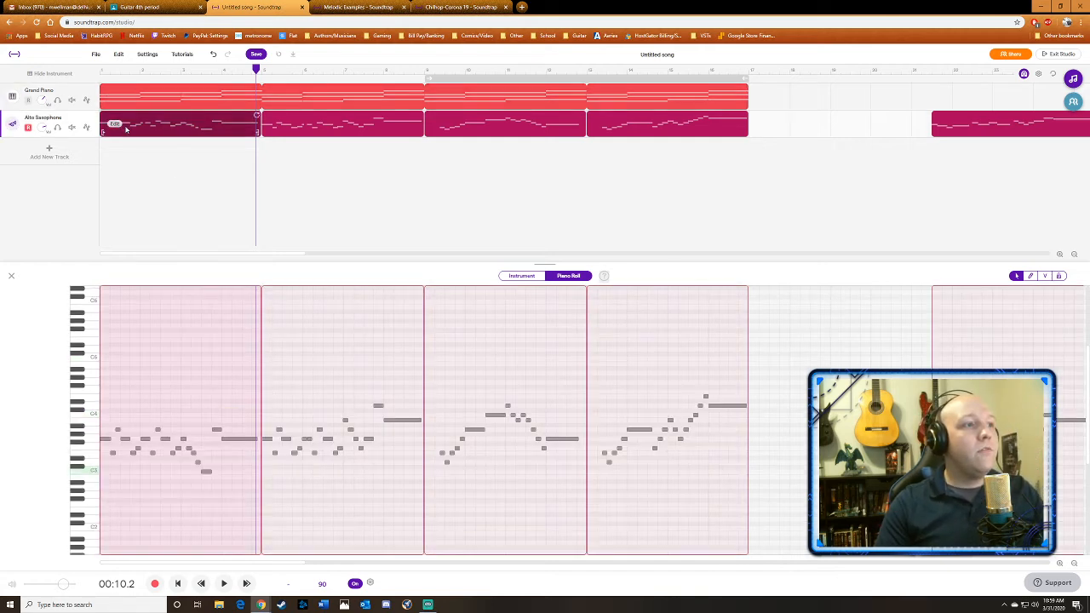
{"action": "left_click", "coordinate": [139, 74]}
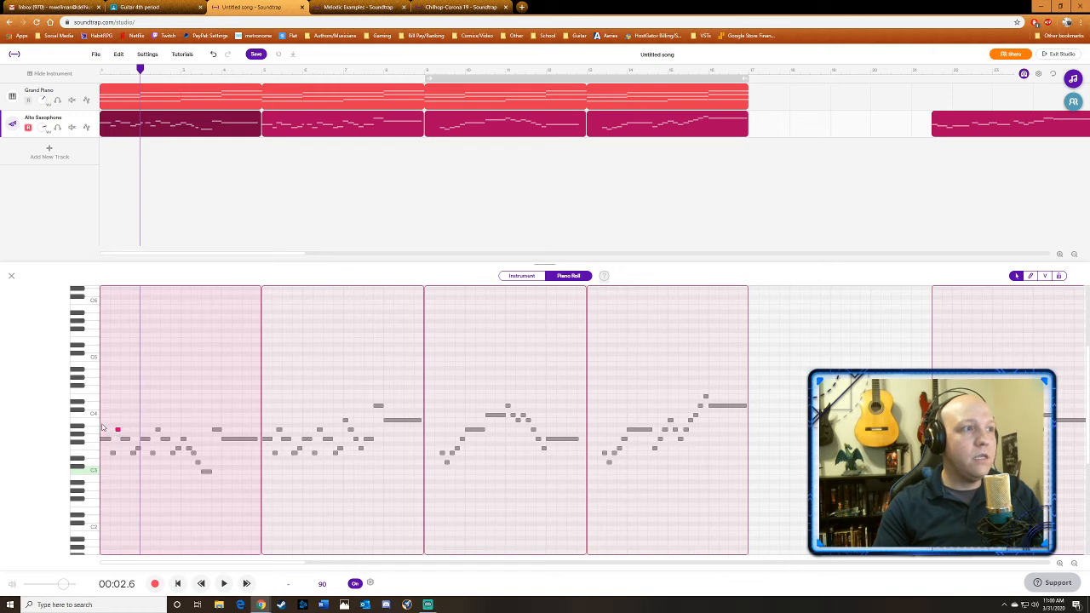
{"action": "key", "text": "Return"}
{"action": "key", "text": "space"}
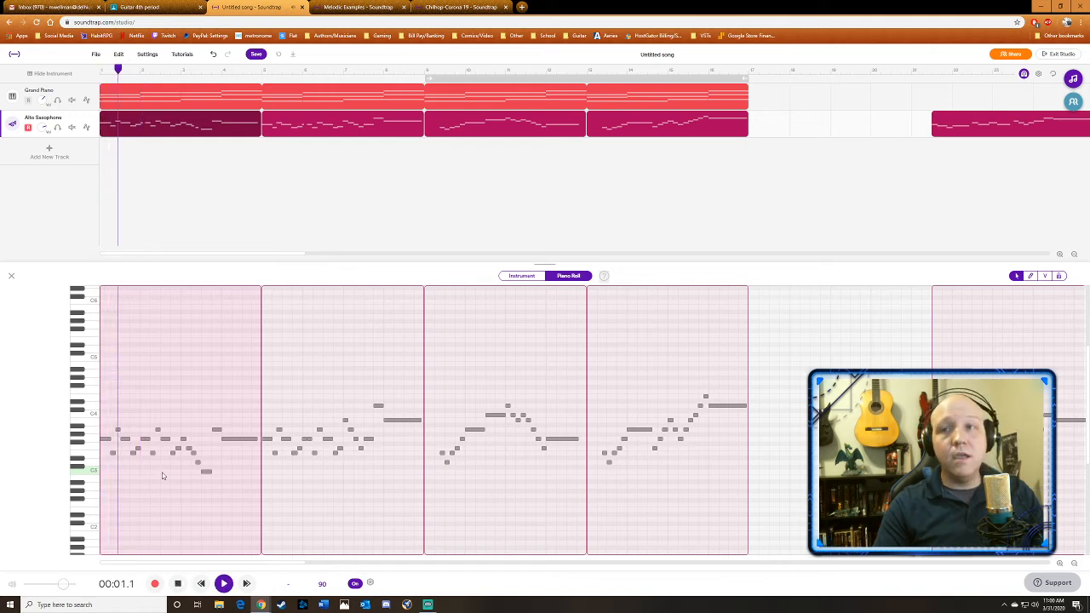
{"action": "key", "text": "space"}
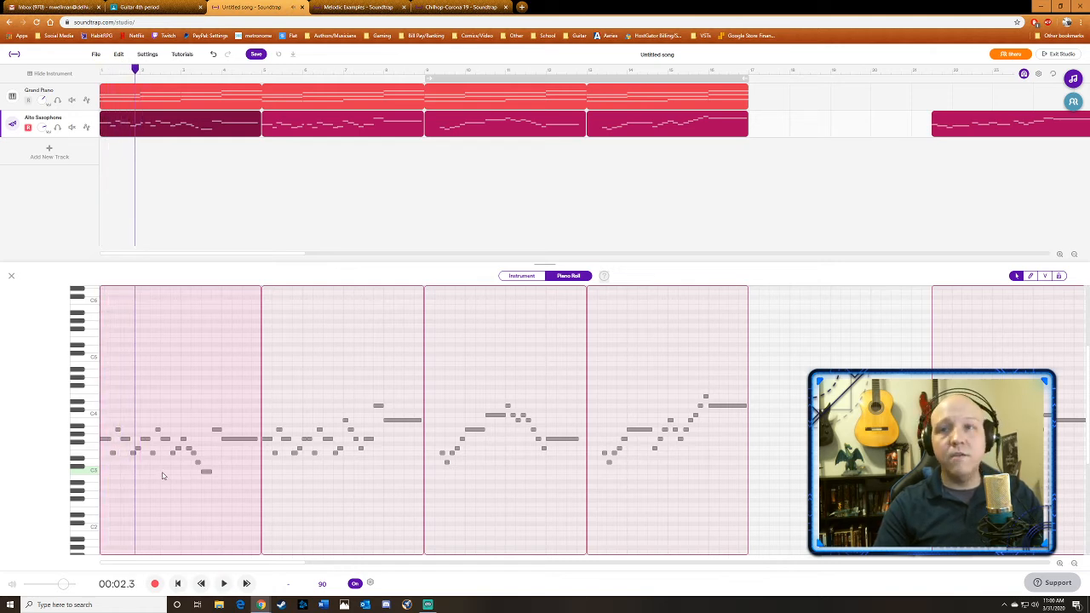
- Play the rest of the first saxophone phrase in short stretches and select its long closing note in measure 4
{"action": "key", "text": "space"}
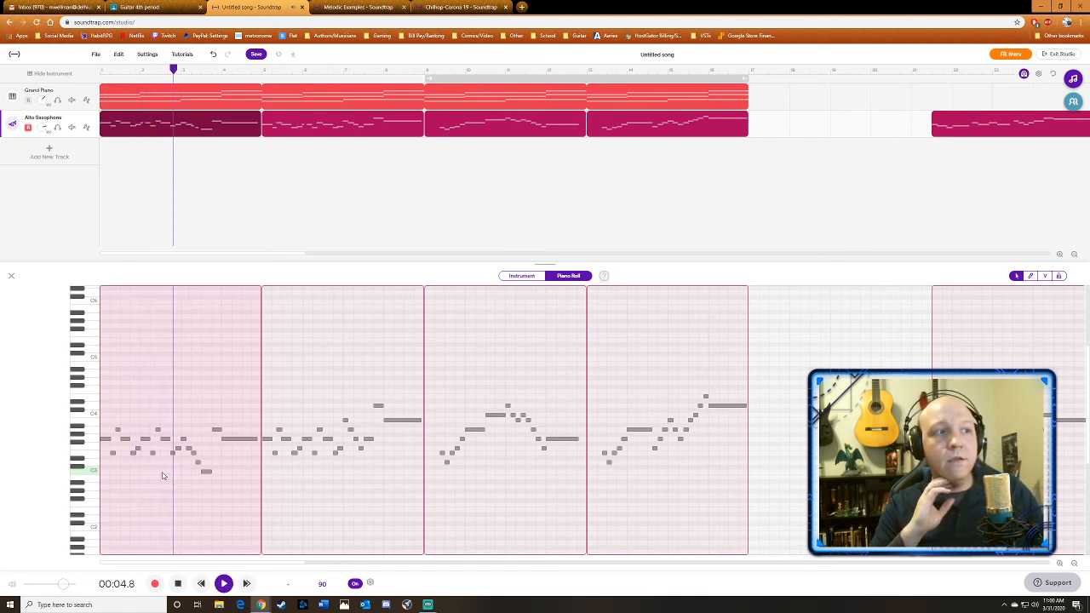
{"action": "key", "text": "space"}
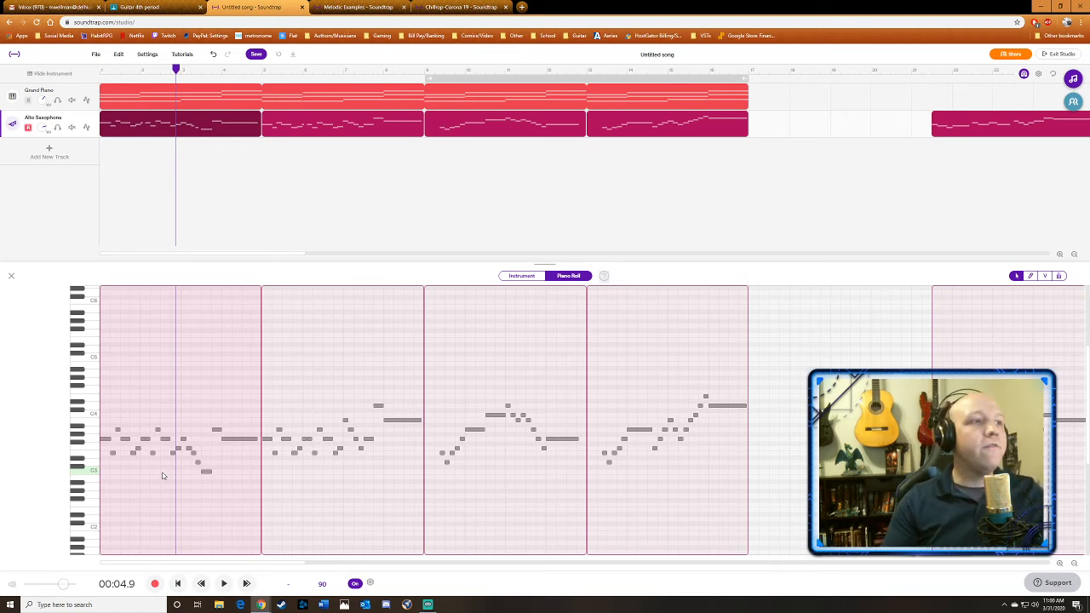
{"action": "key", "text": "space"}
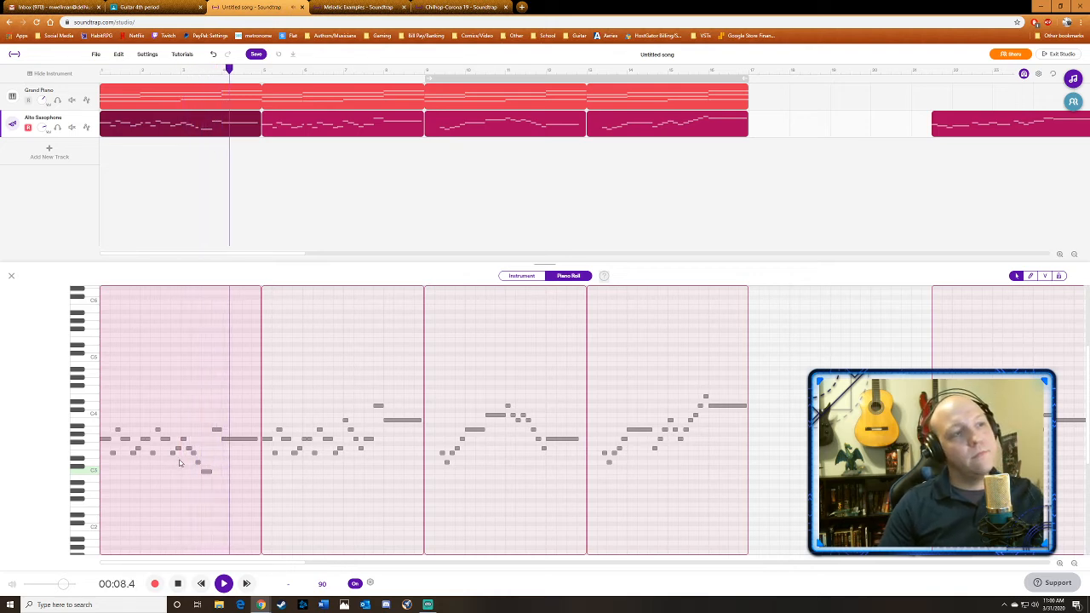
{"action": "key", "text": "space"}
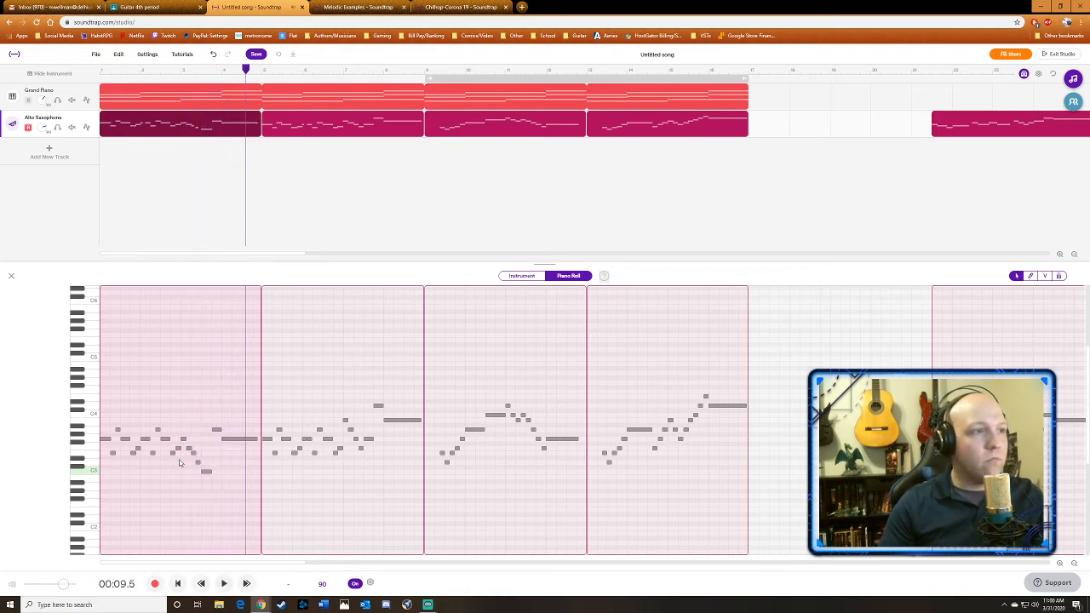
{"action": "left_click", "coordinate": [235, 443]}
{"action": "left_click", "coordinate": [236, 439]}
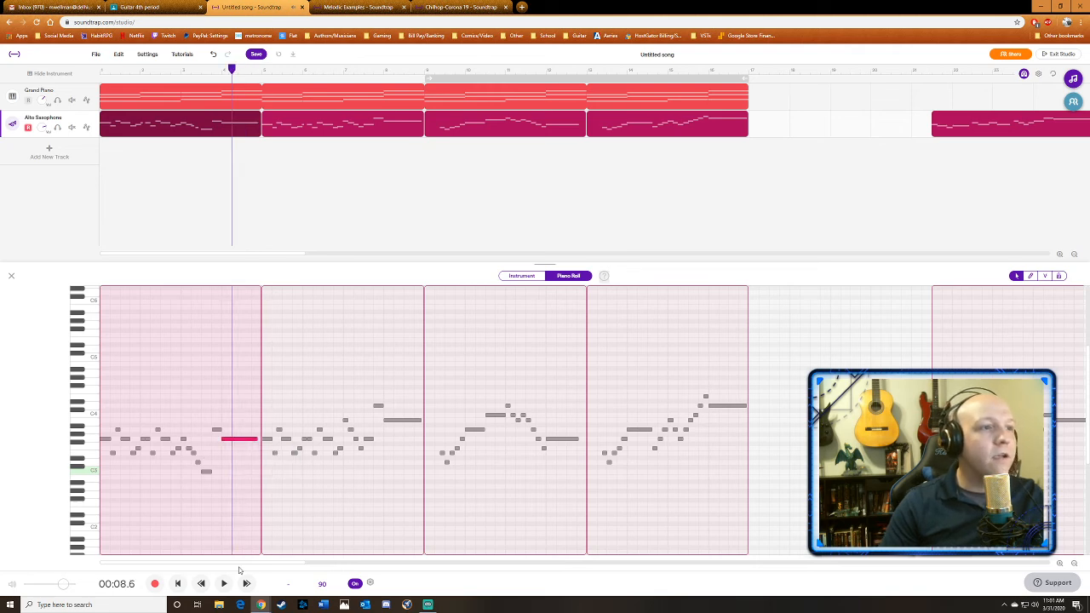
- Play the second saxophone phrase from measure 5 to its end and select its last two notes
{"action": "left_click", "coordinate": [263, 426]}
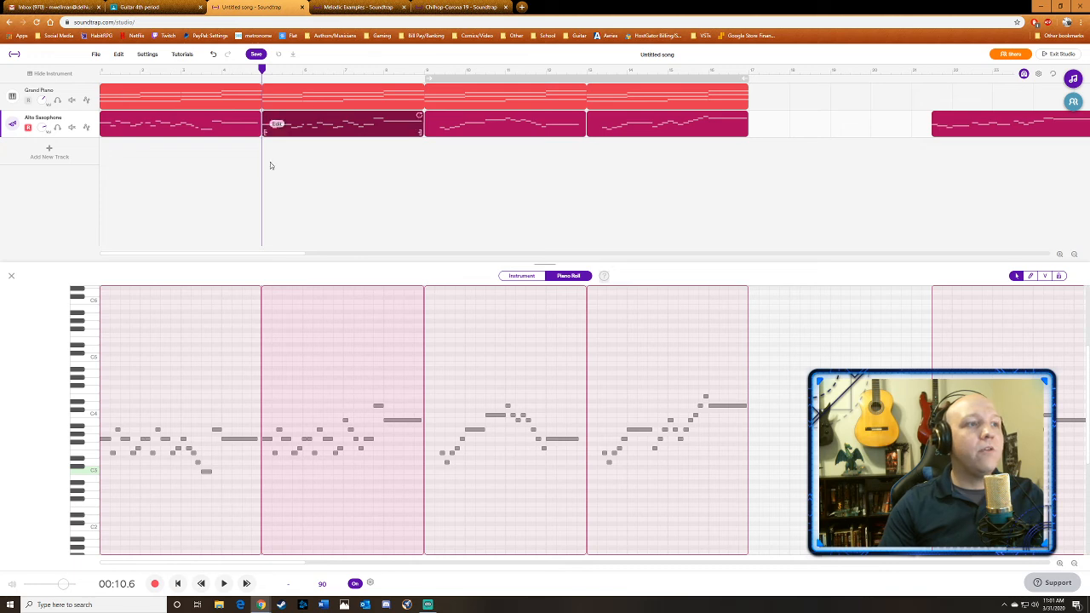
{"action": "key", "text": "space"}
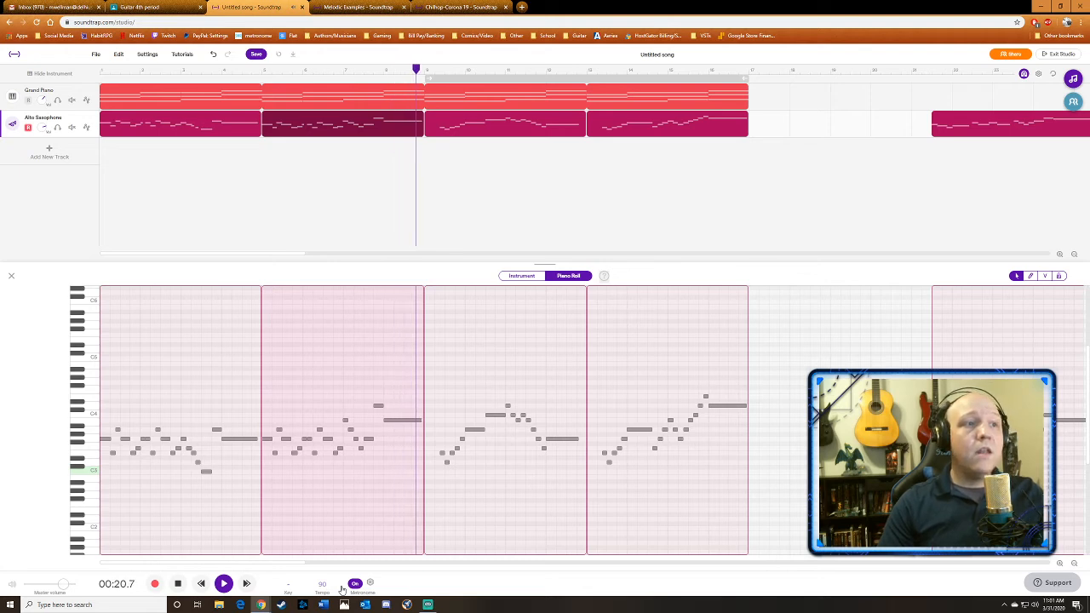
{"action": "key", "text": "space"}
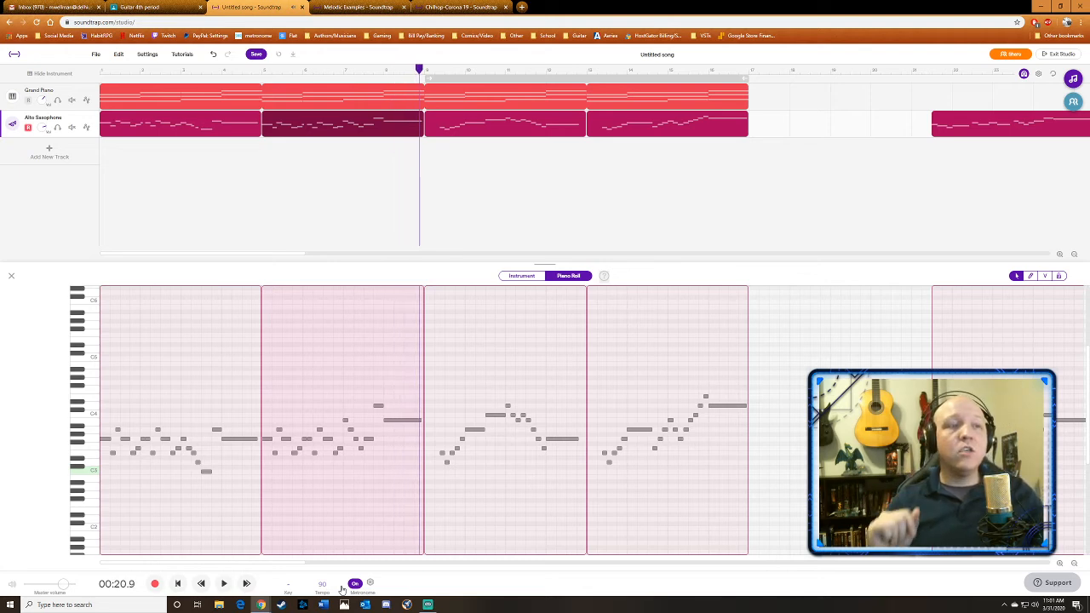
{"action": "left_click_drag", "start_coordinate": [357, 380], "coordinate": [421, 443]}
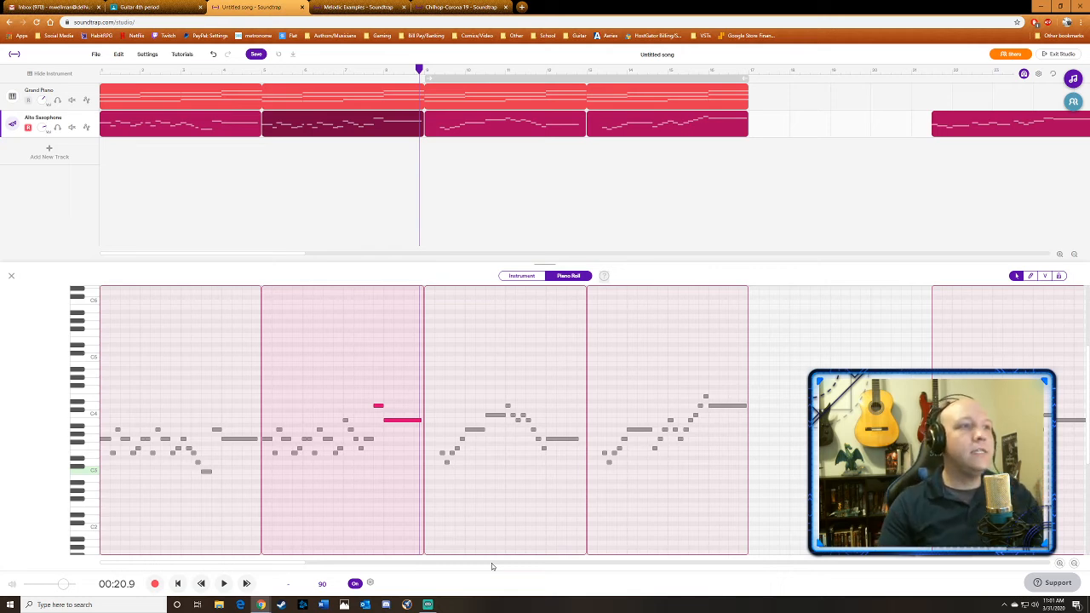
- Play the first two saxophone phrases over the piano chords from the start of the song up to measure 9
{"action": "left_click", "coordinate": [99, 69]}
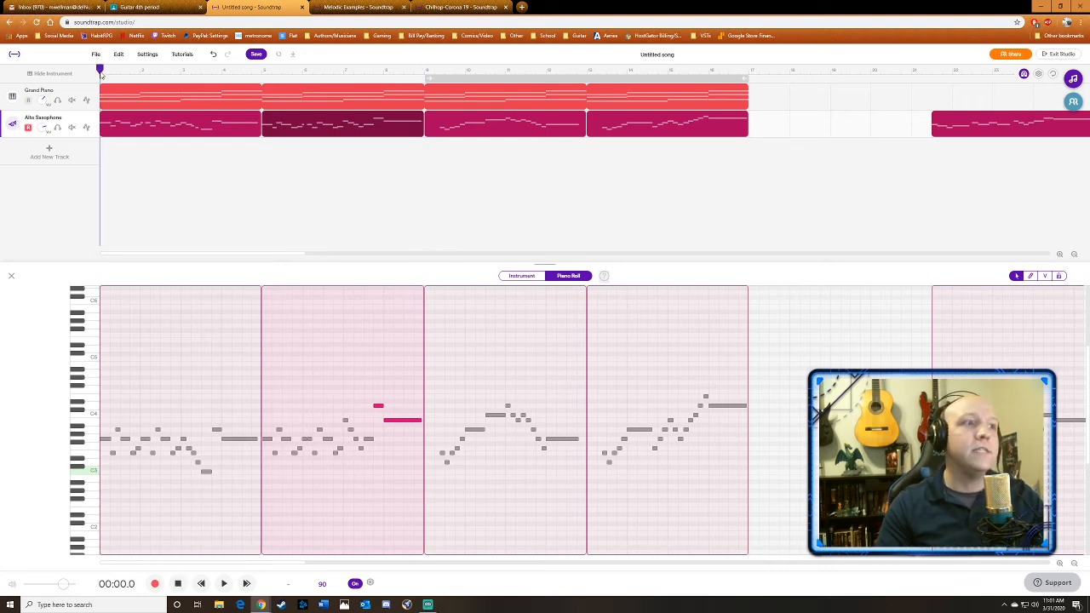
{"action": "key", "text": "space"}
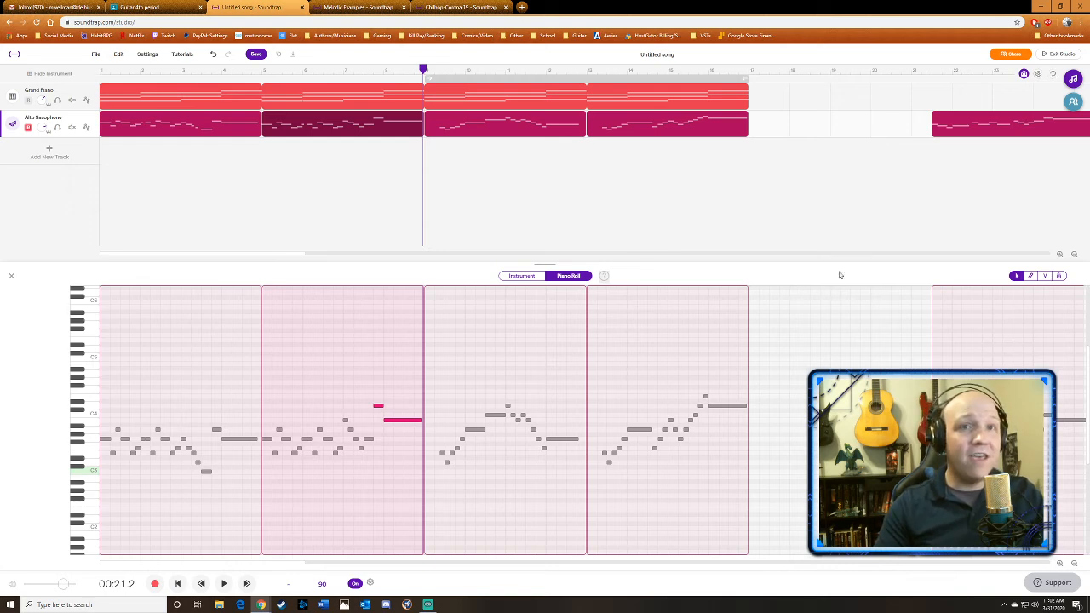
- Draw a one-measure C4 test note at measure 9 of the saxophone track, then remove it again
{"action": "left_click", "coordinate": [1030, 276]}
{"action": "left_click", "coordinate": [432, 416]}
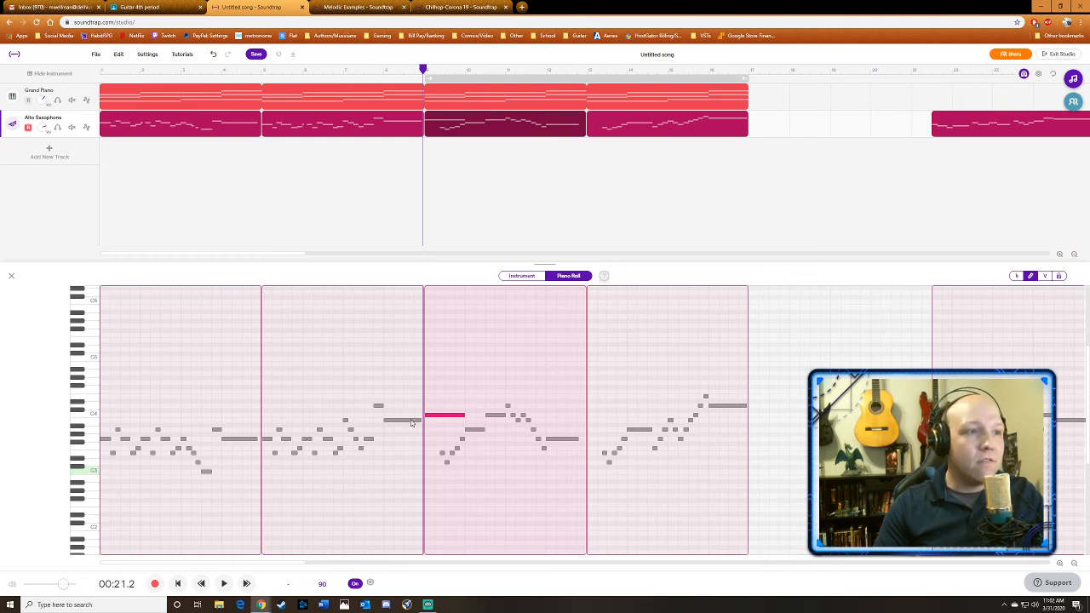
{"action": "left_click", "coordinate": [411, 420]}
{"action": "left_click", "coordinate": [438, 416]}
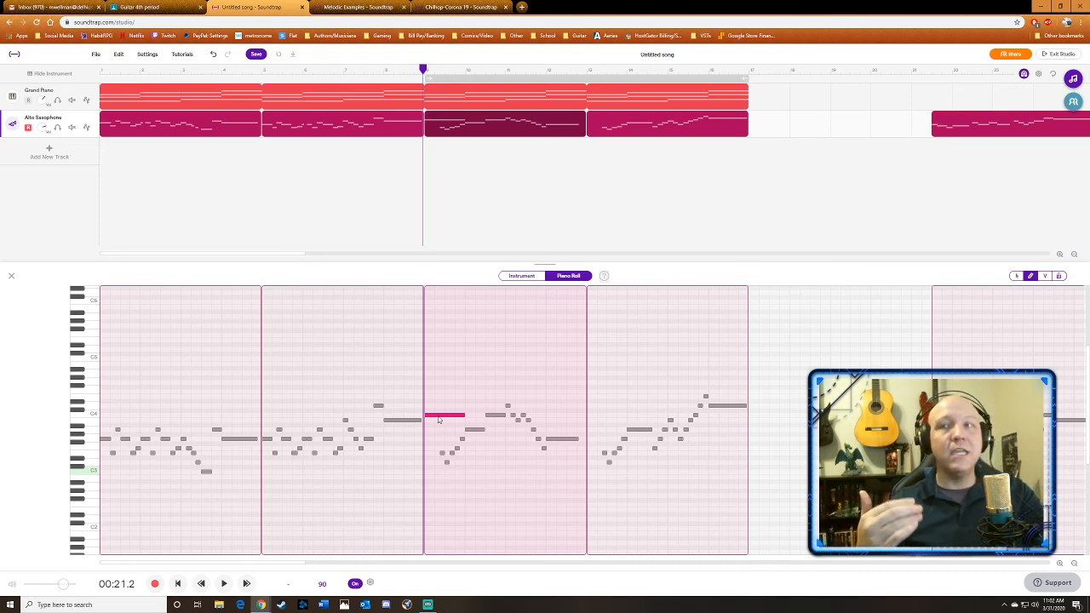
{"action": "left_click", "coordinate": [439, 415]}
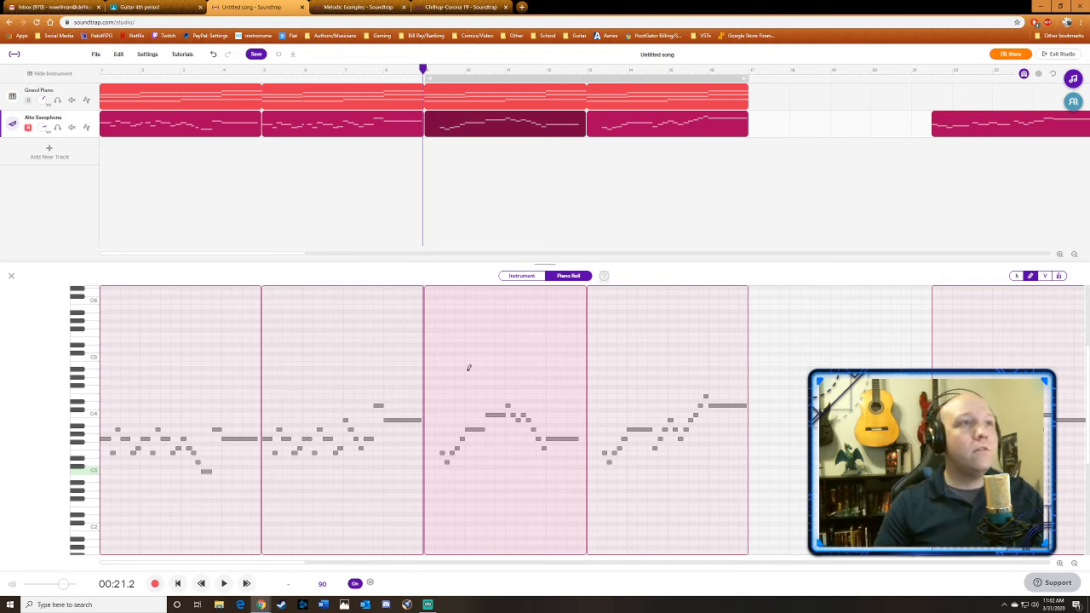
- Compare the third and fourth saxophone phrases by selecting the opening notes of each, then play both from measure 9
{"action": "left_click", "coordinate": [425, 69]}
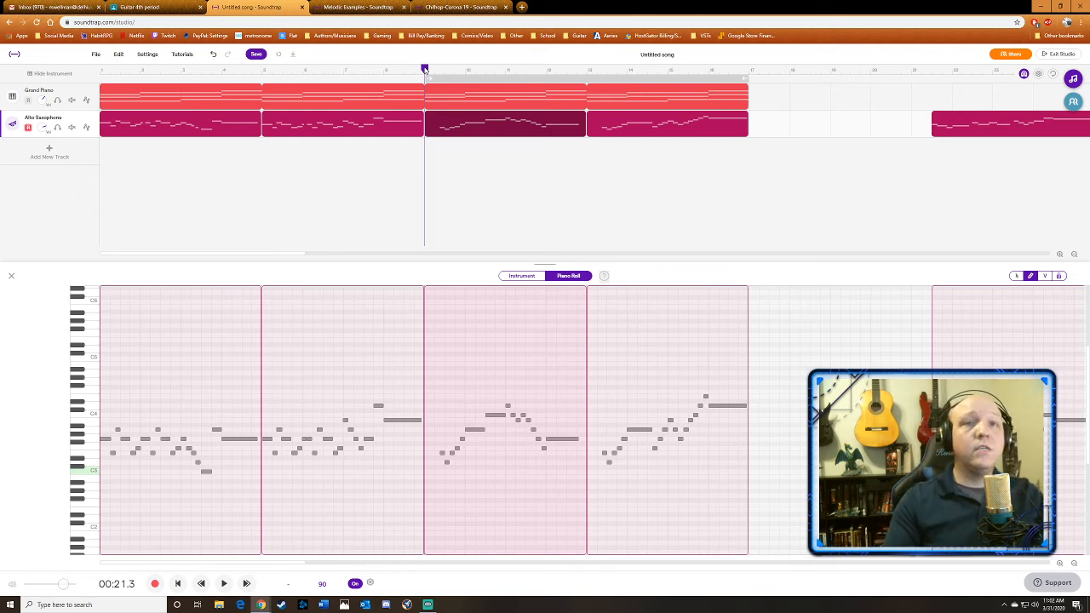
{"action": "left_click", "coordinate": [1017, 277]}
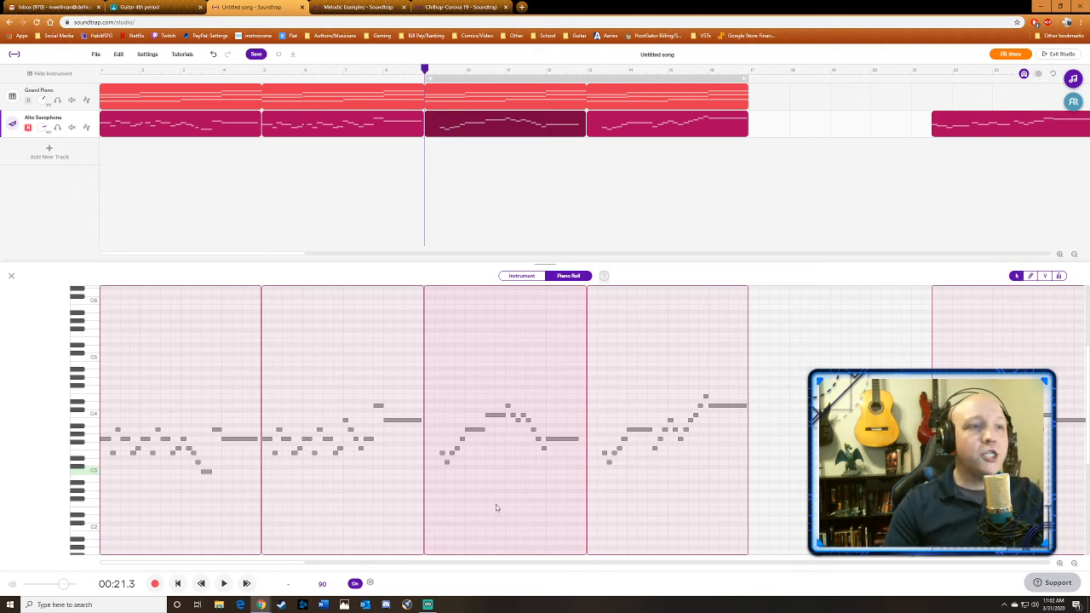
{"action": "left_click_drag", "start_coordinate": [482, 484], "coordinate": [430, 398]}
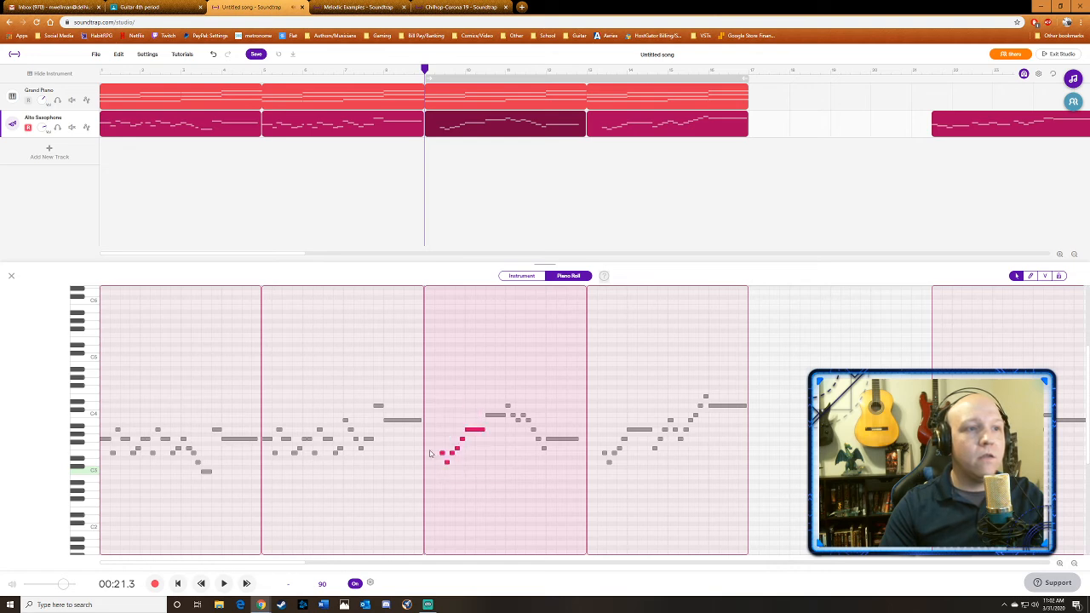
{"action": "left_click_drag", "start_coordinate": [653, 480], "coordinate": [593, 401]}
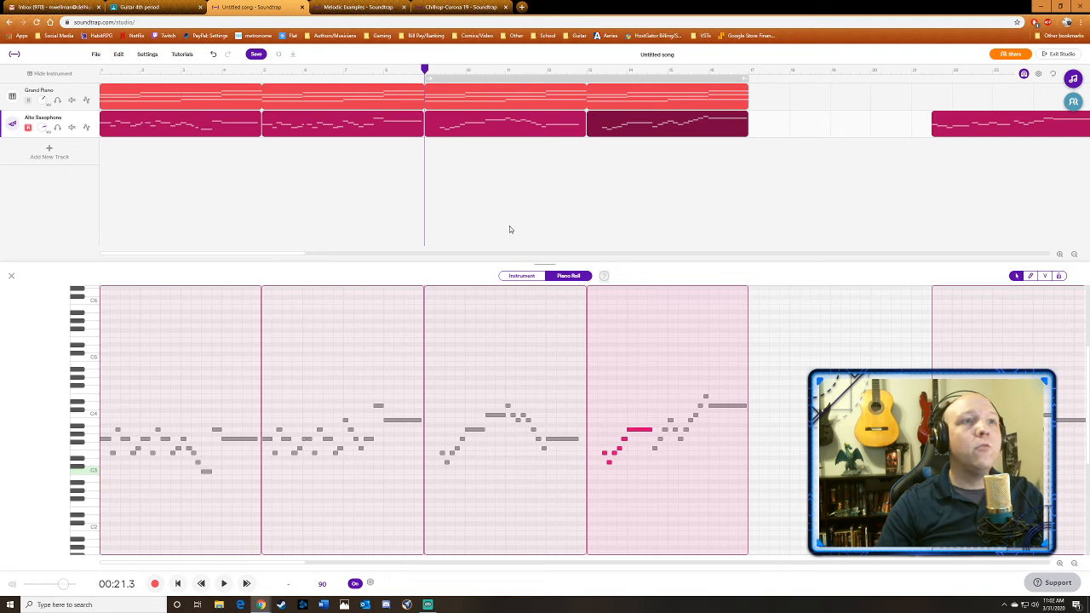
{"action": "key", "text": "space"}
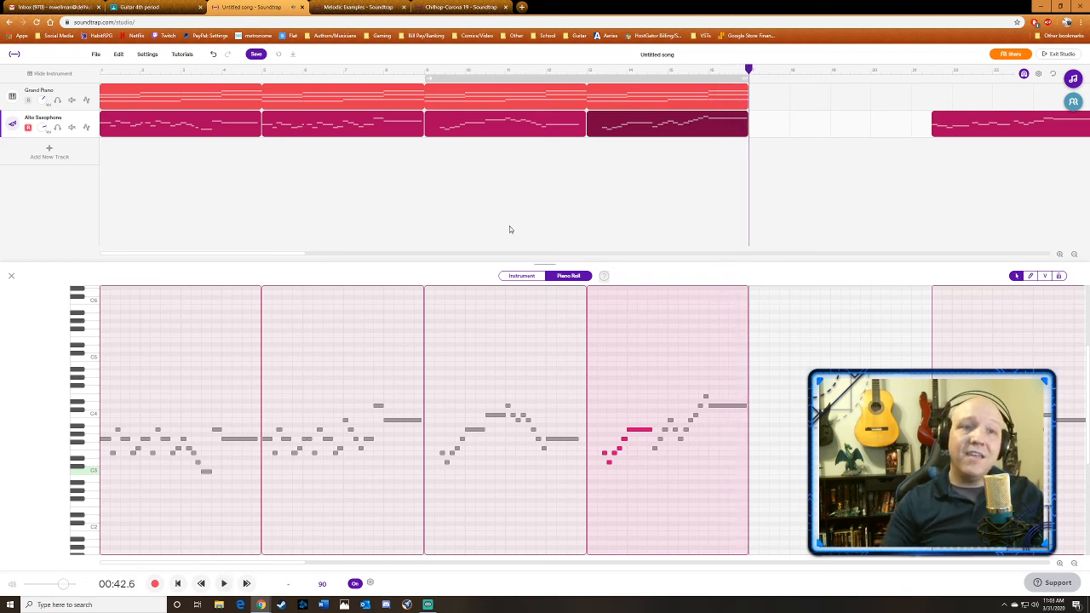
- Draw a one-measure note at measure 17 following the fourth saxophone phrase's long closing note and raise it to E4
{"action": "left_click", "coordinate": [738, 406]}
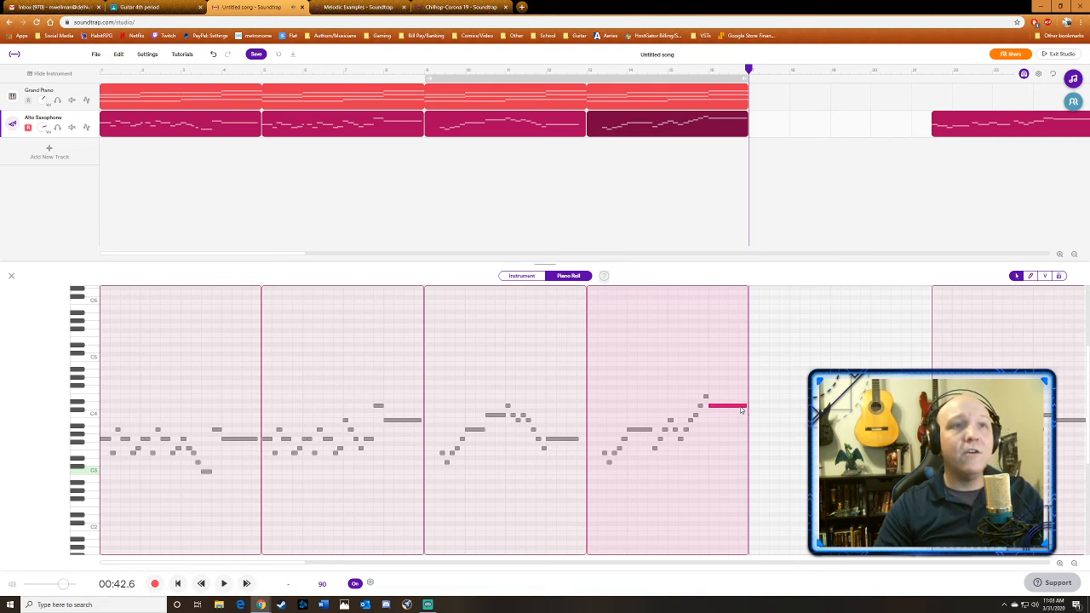
{"action": "left_click", "coordinate": [1030, 276]}
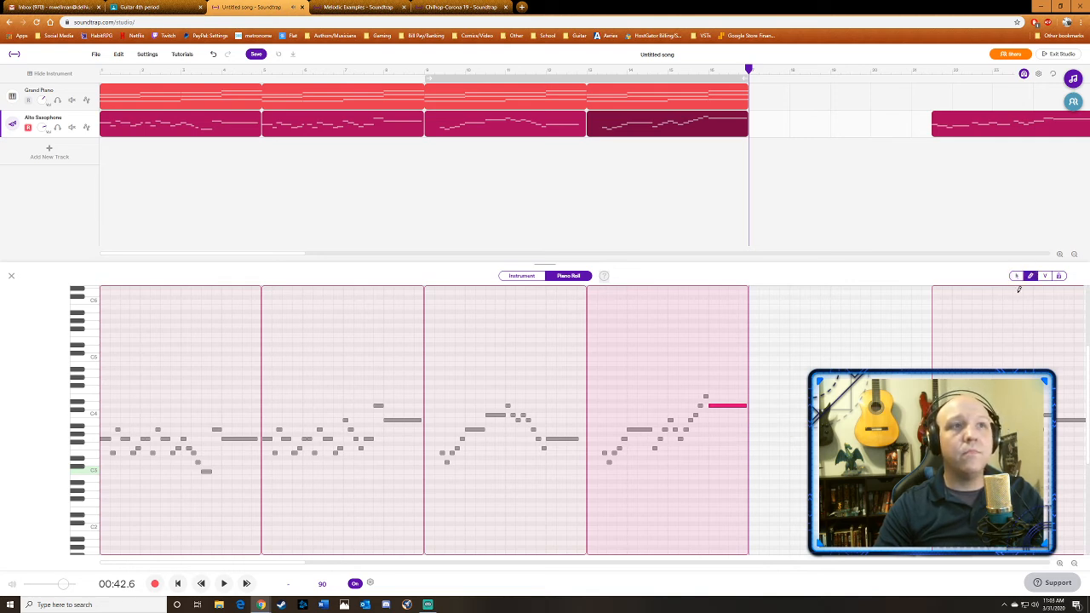
{"action": "left_click", "coordinate": [759, 406]}
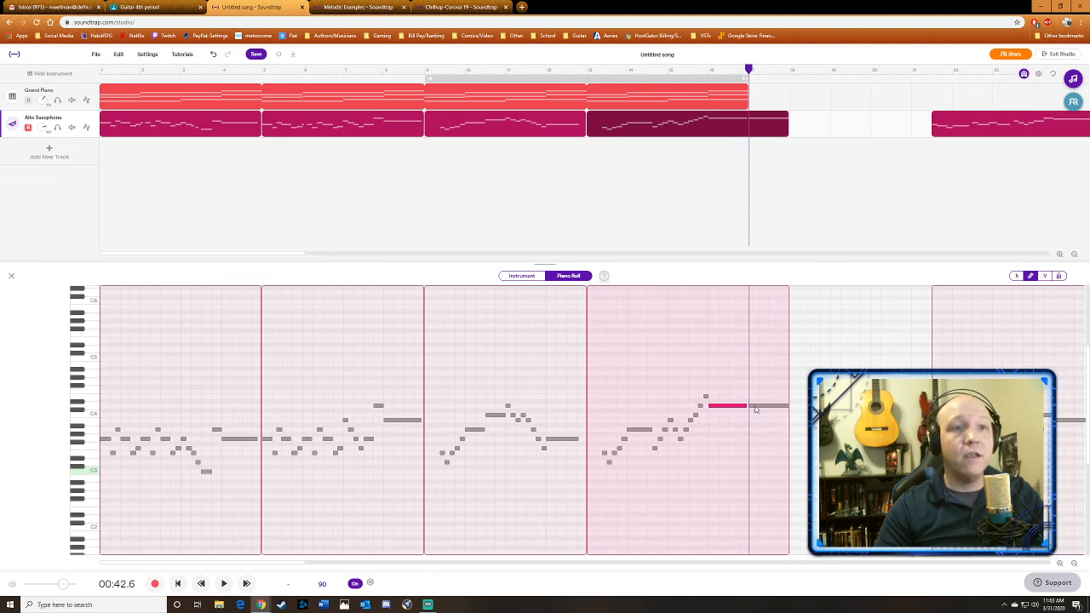
{"action": "left_click_drag", "start_coordinate": [755, 410], "coordinate": [757, 400]}
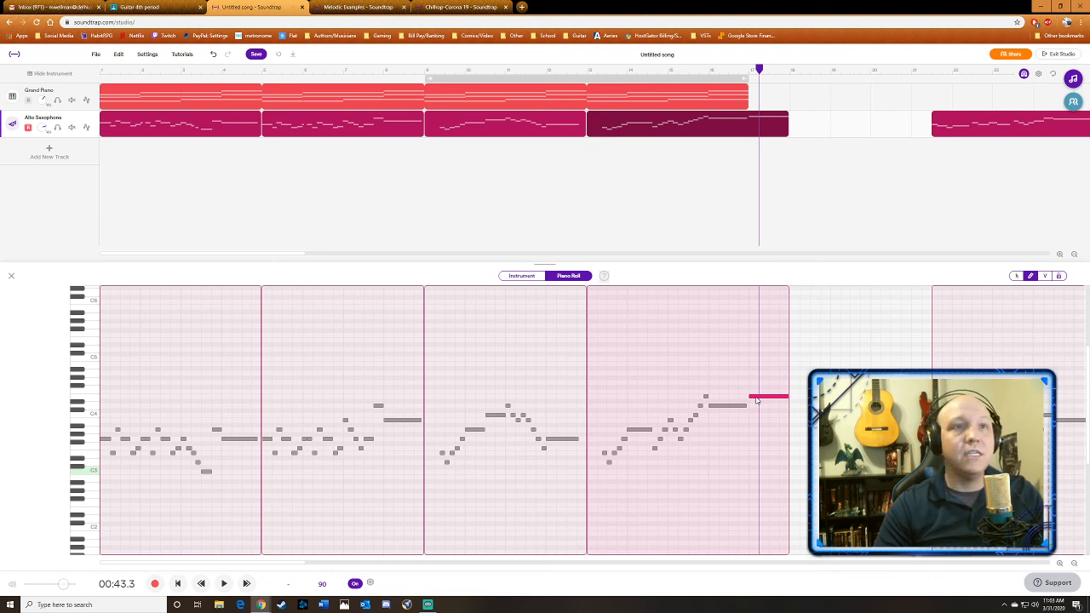
{"action": "left_click", "coordinate": [1015, 274]}
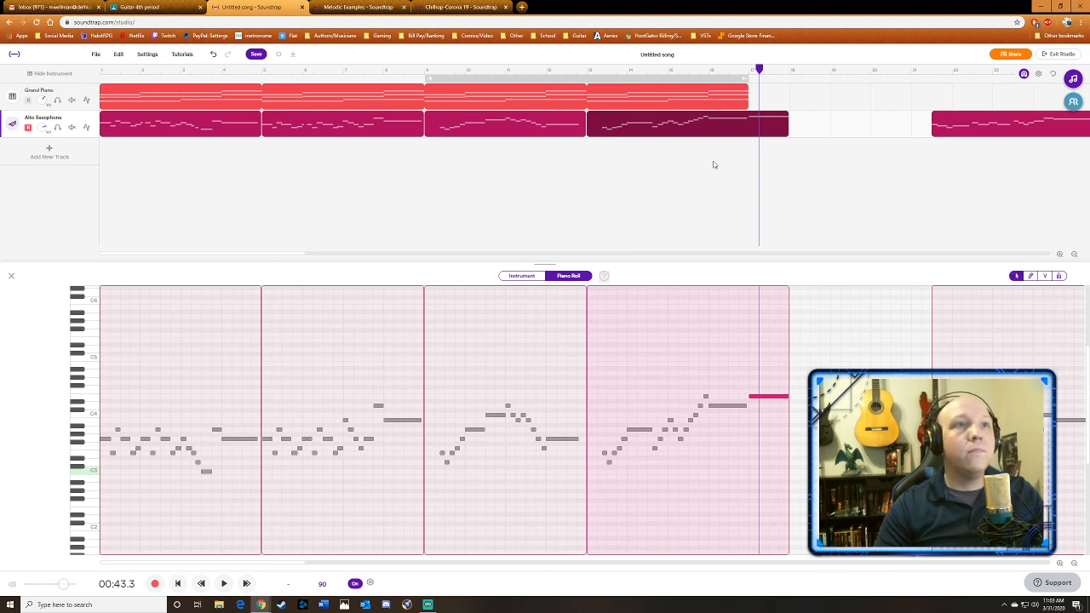
- Play the fourth saxophone phrase from measure 13 through the extra note in measure 17
{"action": "left_click", "coordinate": [587, 69]}
{"action": "key", "text": "space"}
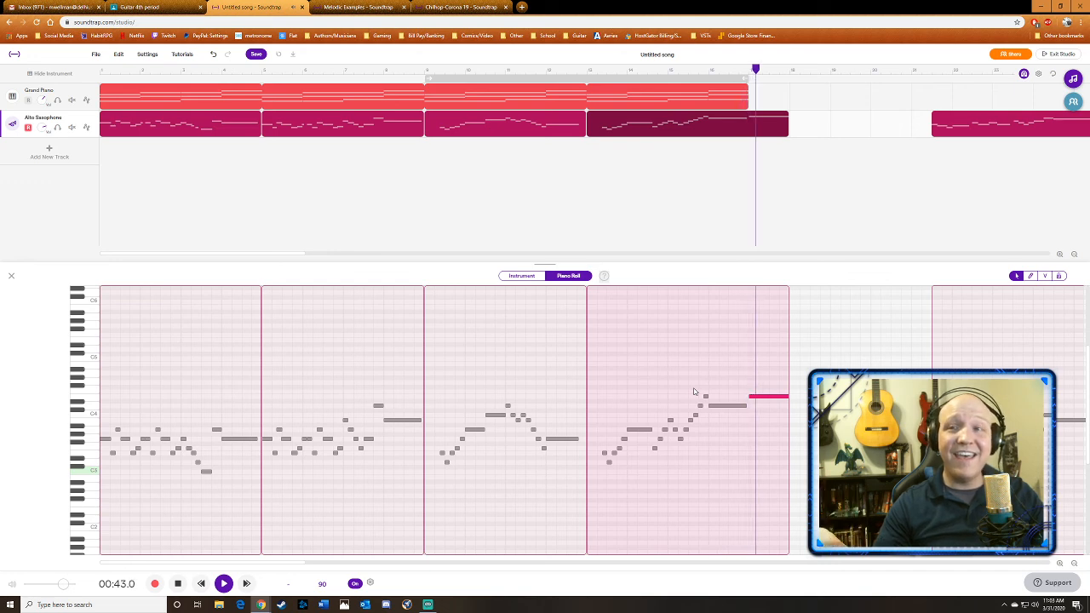
{"action": "key", "text": "space"}
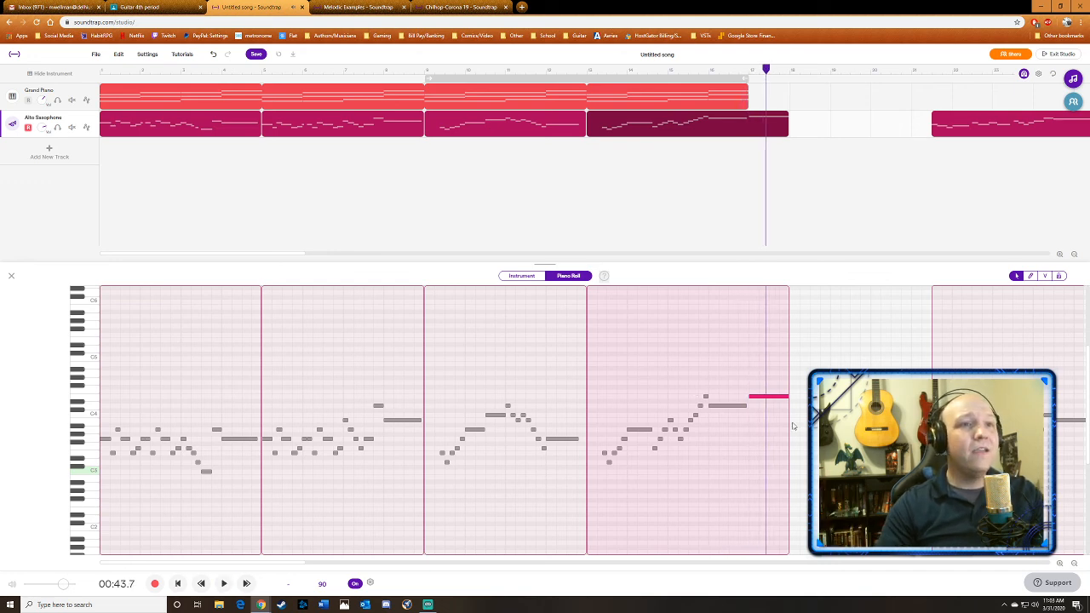
- Delete the extra note in measure 17 and trim the fourth saxophone region back to the end of measure 16
{"action": "key", "text": "Delete"}
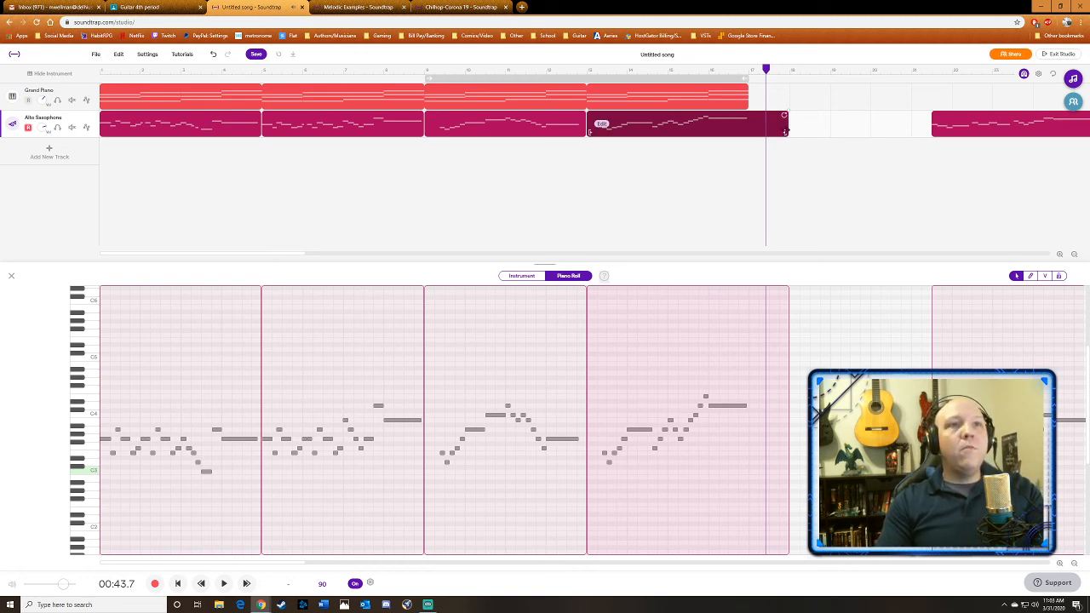
{"action": "left_click_drag", "start_coordinate": [787, 124], "coordinate": [748, 125]}
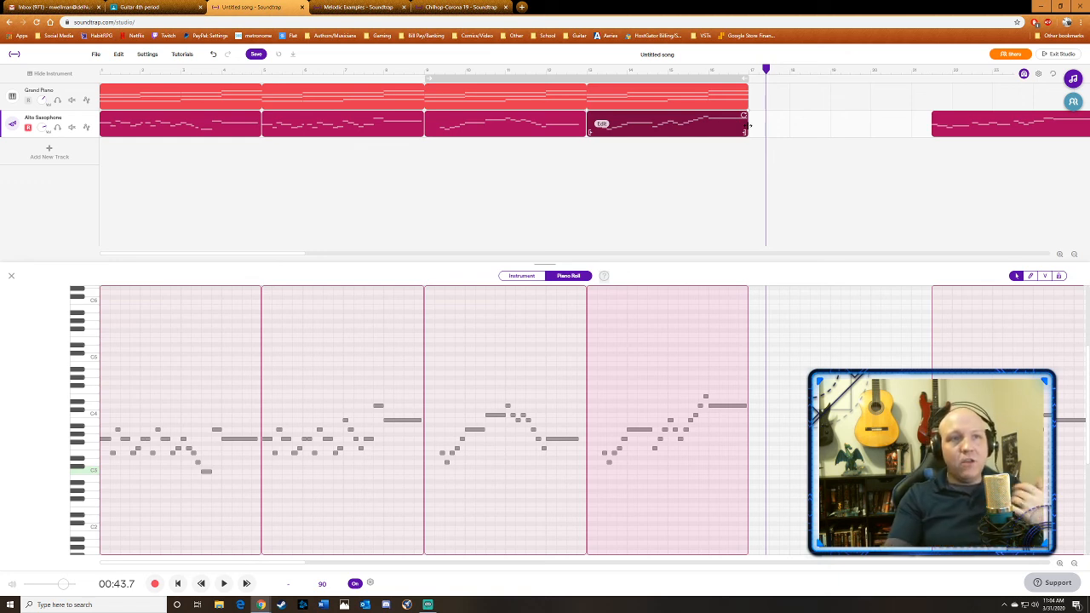
- Show the alto saxophone's playable keyboard, try a note on it, and return to the track's piano roll
{"action": "left_click", "coordinate": [521, 275]}
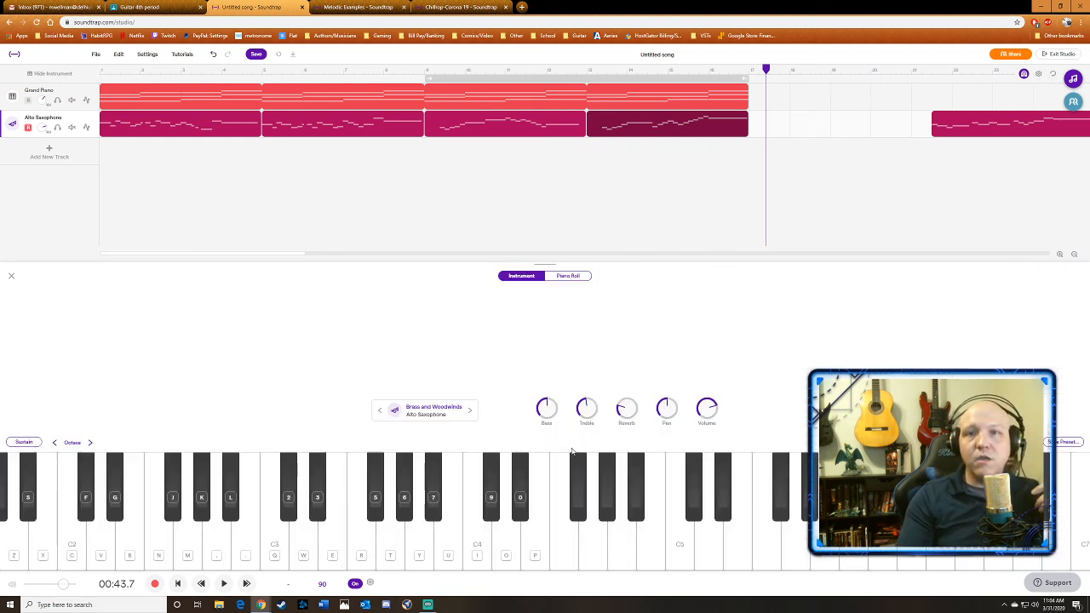
{"action": "key", "text": "r"}
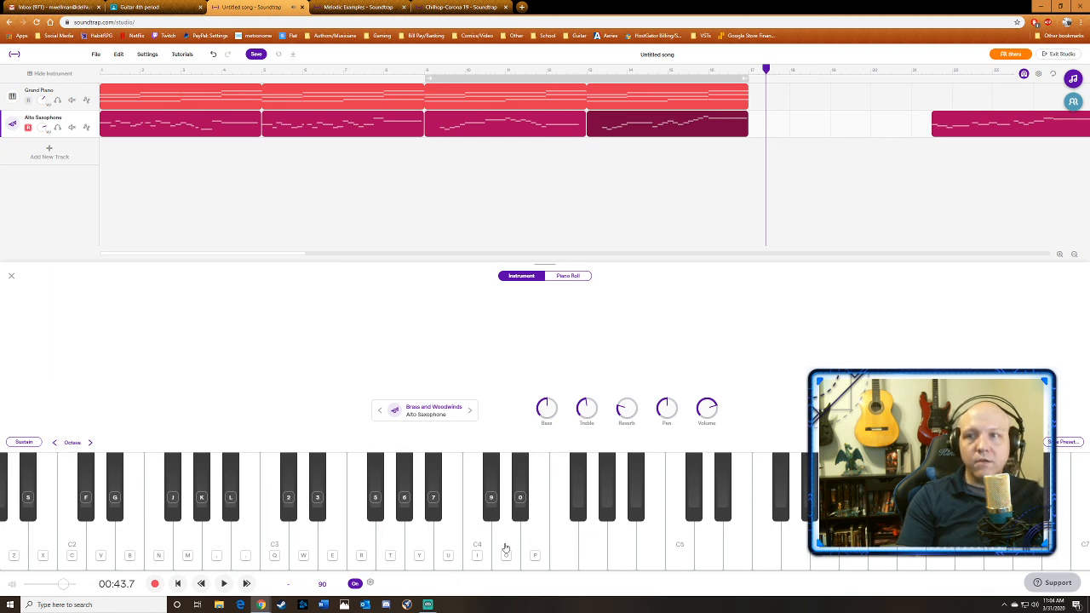
{"action": "left_click", "coordinate": [567, 276]}
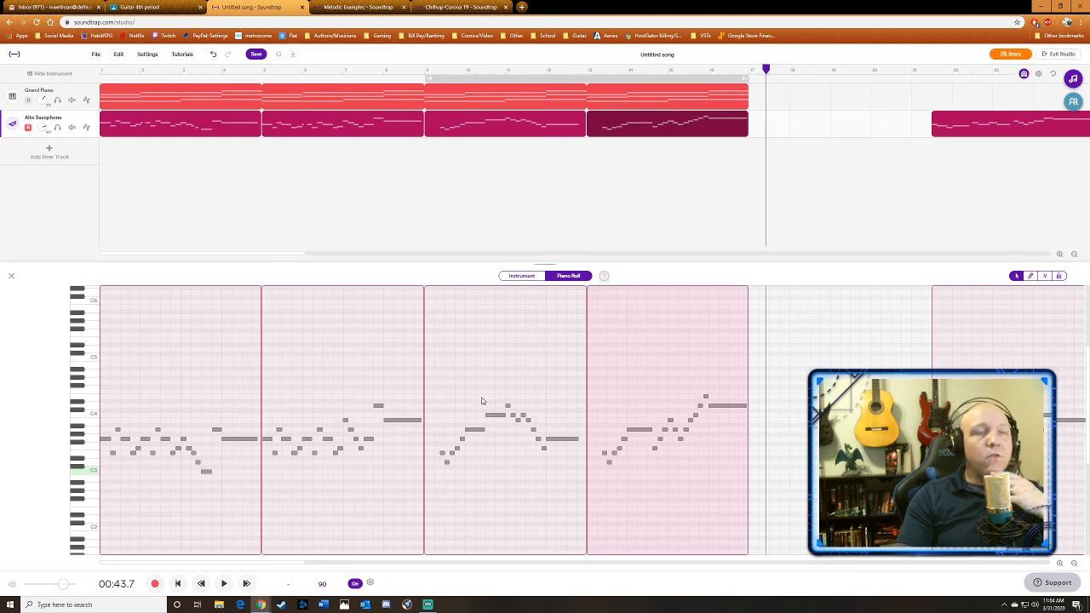
- Highlight the melody notes in the separate saxophone region spanning about measures 21 to 29
{"action": "scroll", "coordinate": [481, 399], "scroll_direction": "down", "scroll_amount": 2}
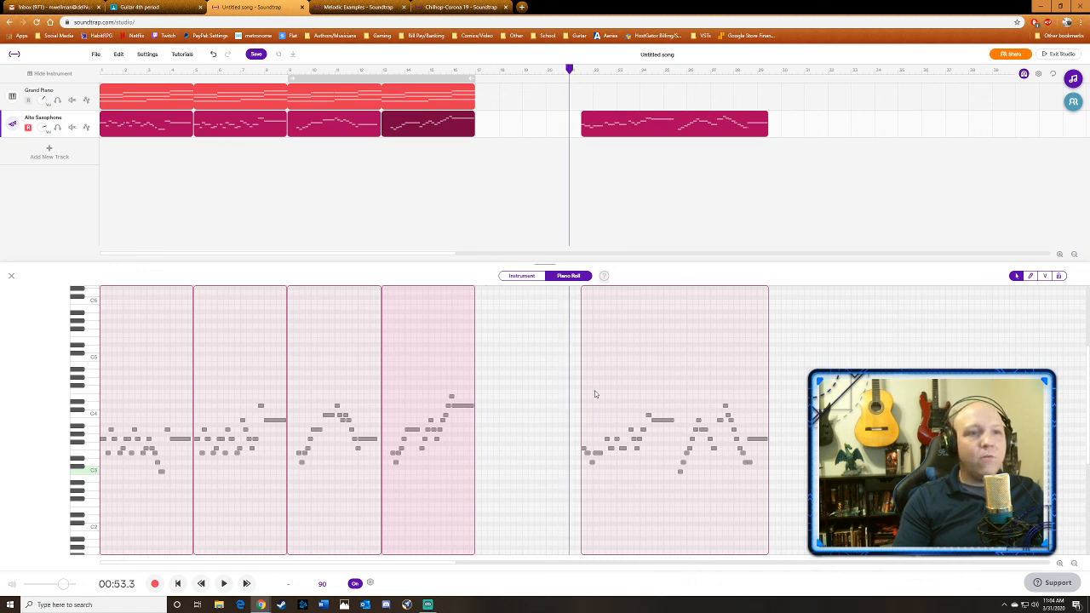
{"action": "left_click_drag", "start_coordinate": [594, 390], "coordinate": [779, 494]}
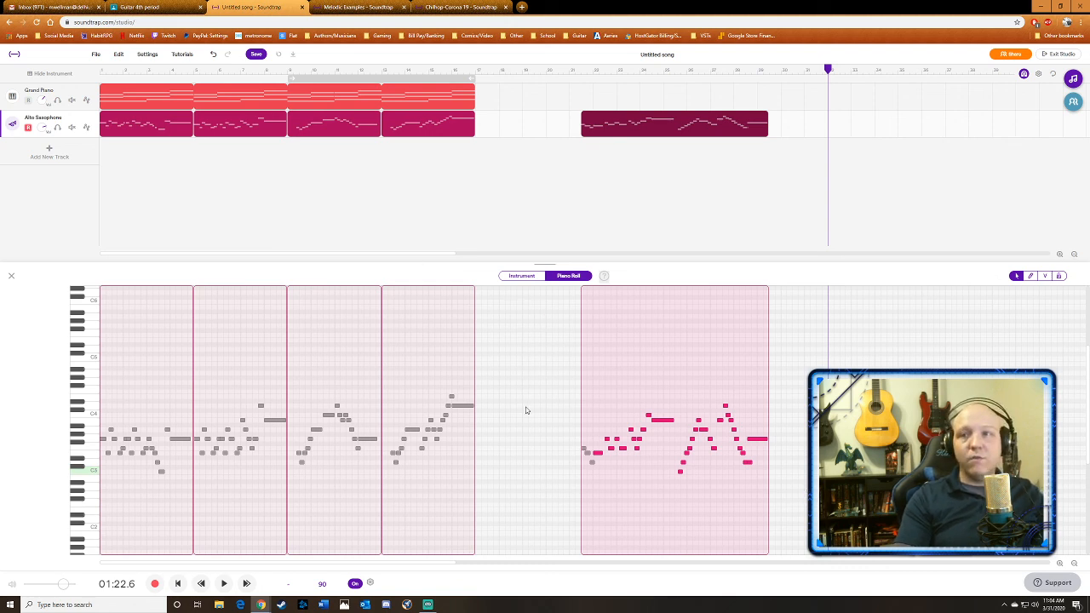
{"action": "scroll", "coordinate": [318, 443], "scroll_direction": "down", "scroll_amount": 1}
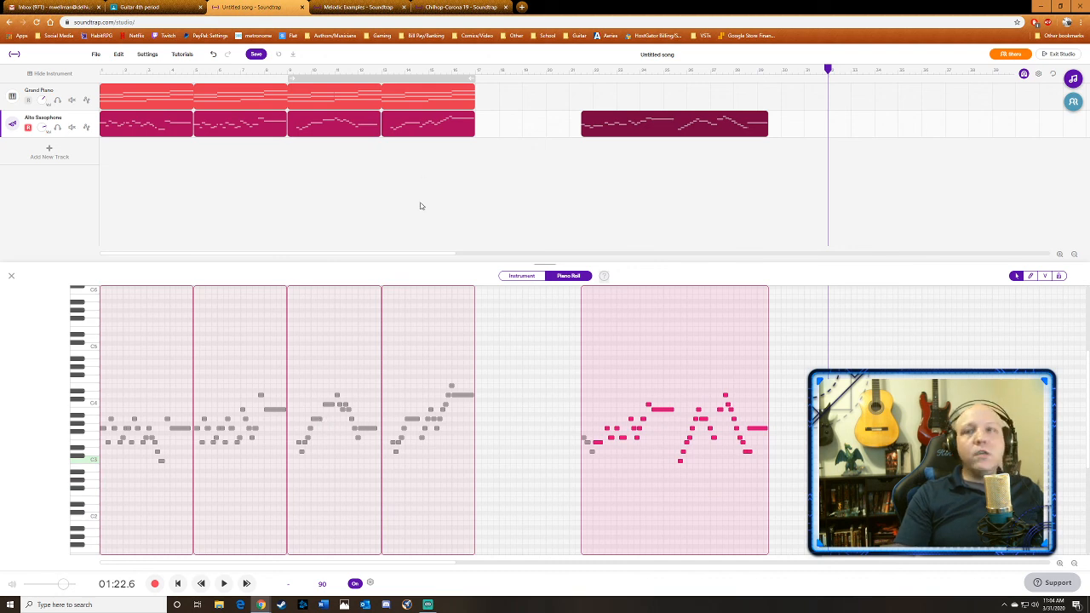
- Open the Grand Piano track's notes and highlight all the chords in measures 1 to 4
{"action": "left_click", "coordinate": [162, 98]}
{"action": "left_click", "coordinate": [252, 511]}
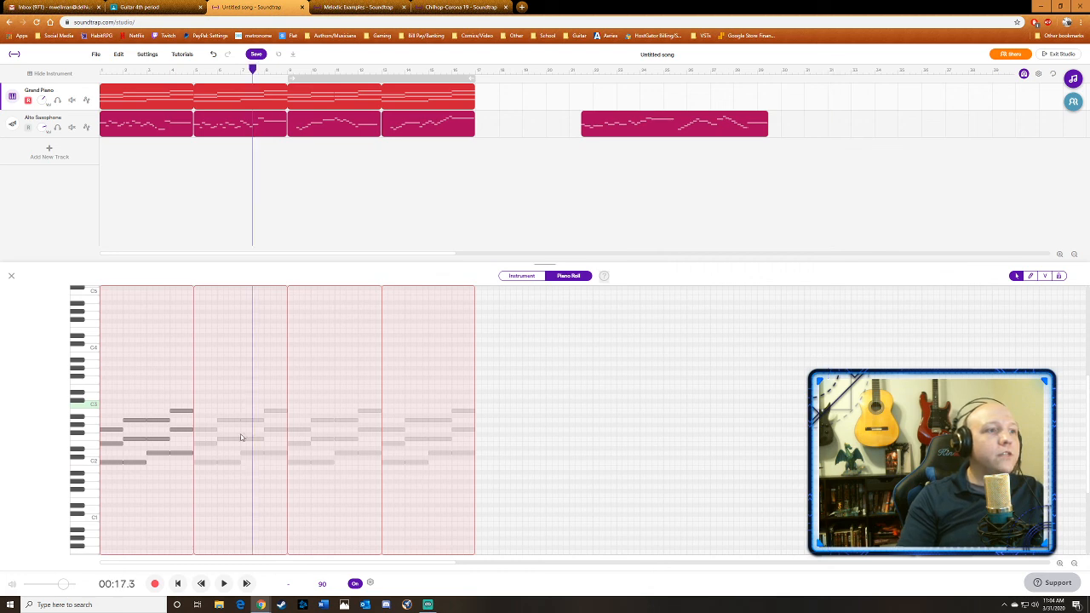
{"action": "left_click_drag", "start_coordinate": [107, 377], "coordinate": [206, 490]}
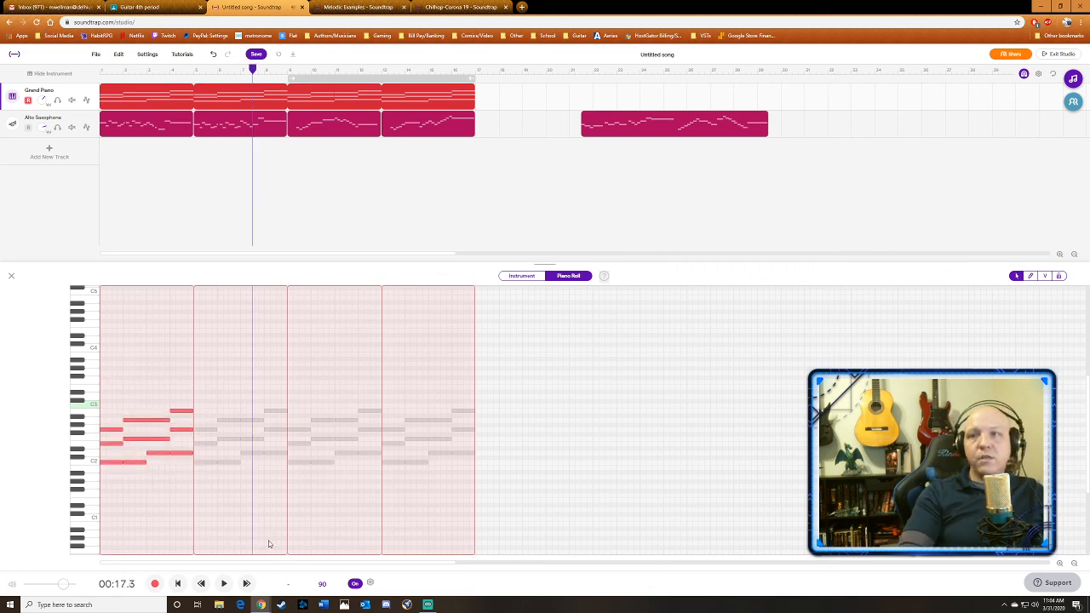